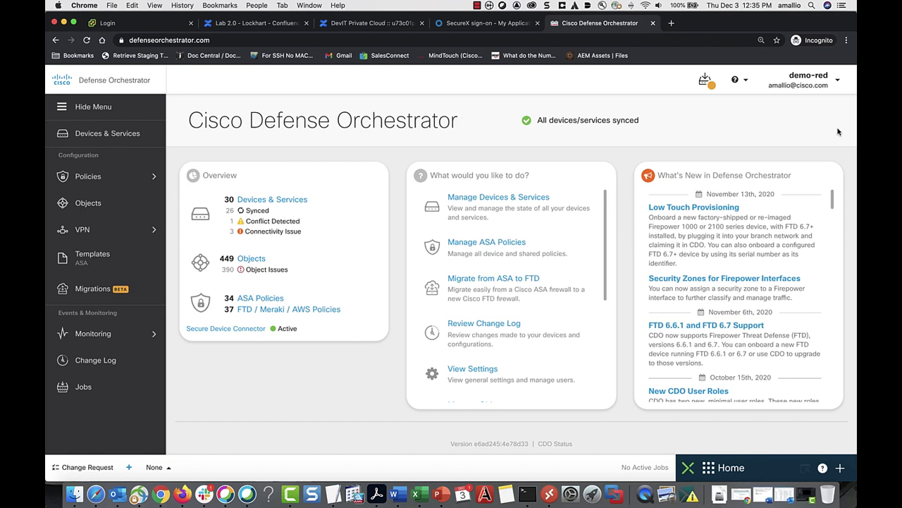
- Open the list of secure connectors and select the on-prem Secure Event Connector to view its details
left_click(836, 84)
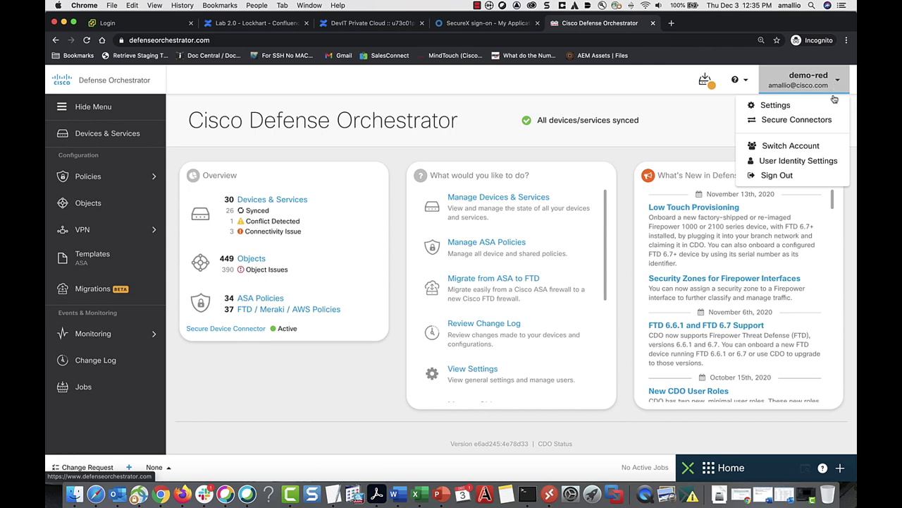
left_click(836, 125)
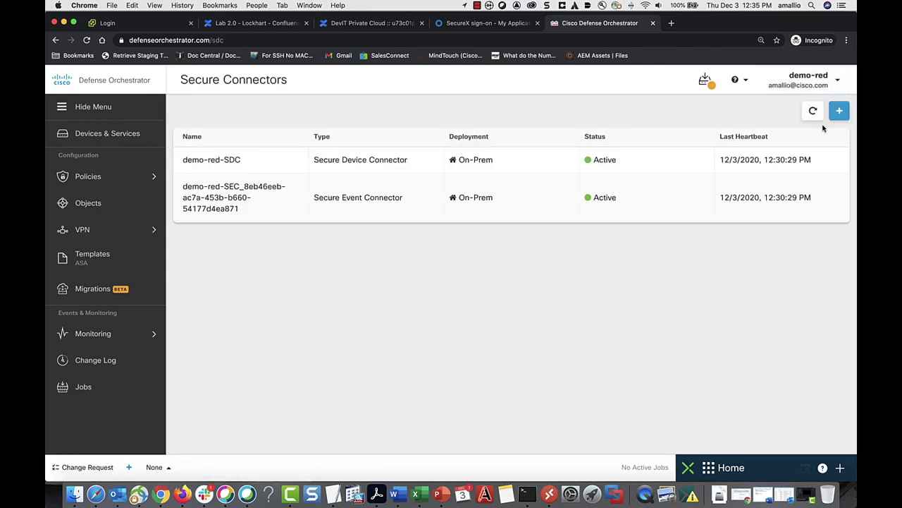
left_click(719, 198)
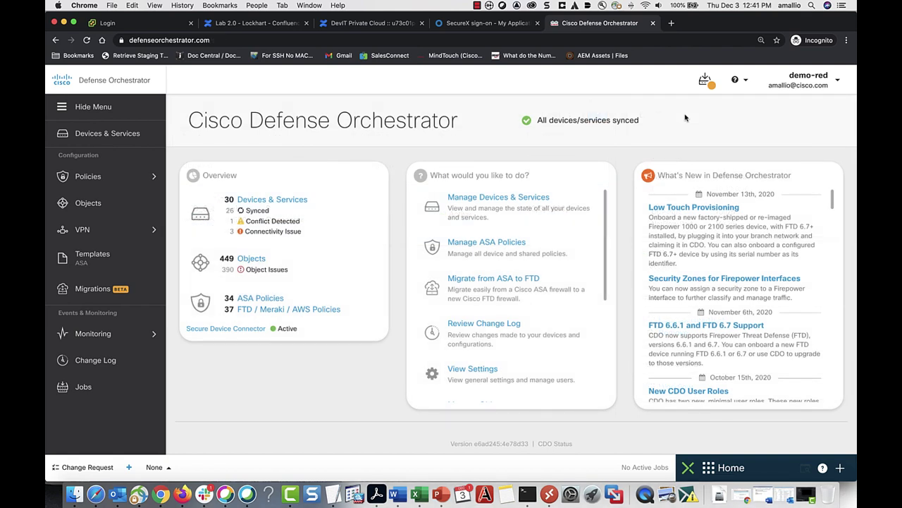
- Start a new FTD syslog server object and set its IP address to 10.10.6.36
left_click(63, 204)
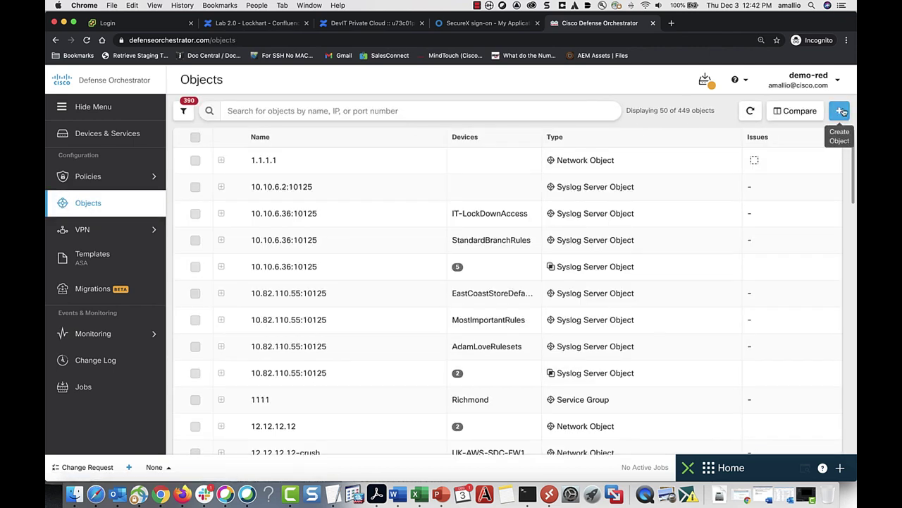
left_click(844, 112)
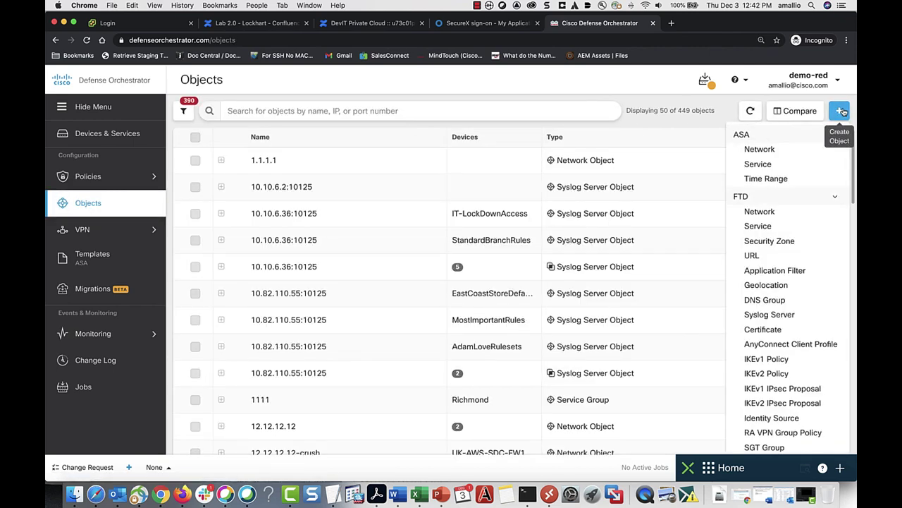
left_click(800, 317)
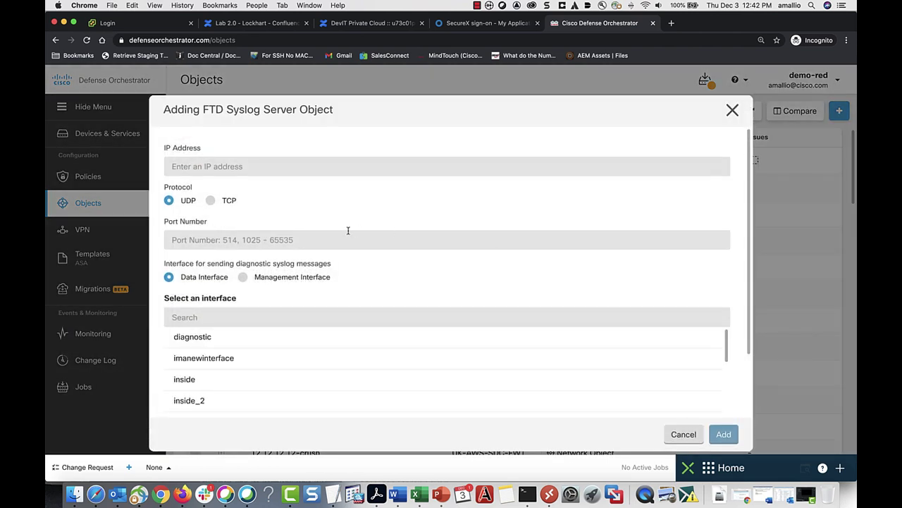
left_click(217, 163)
type("0")
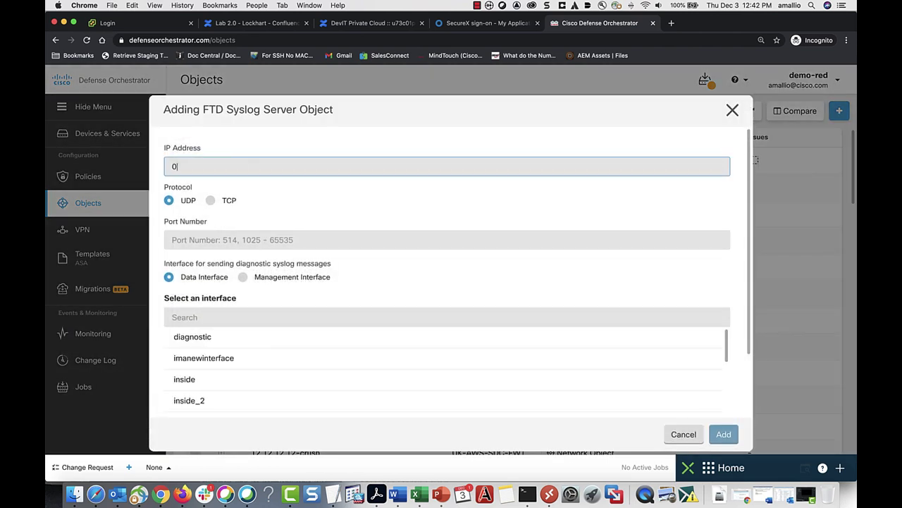
key("BackSpace")
type("10.10.6.36")
- Set the syslog server object to TCP on port 10125 with outside as the data interface
left_click(210, 203)
left_click(192, 242)
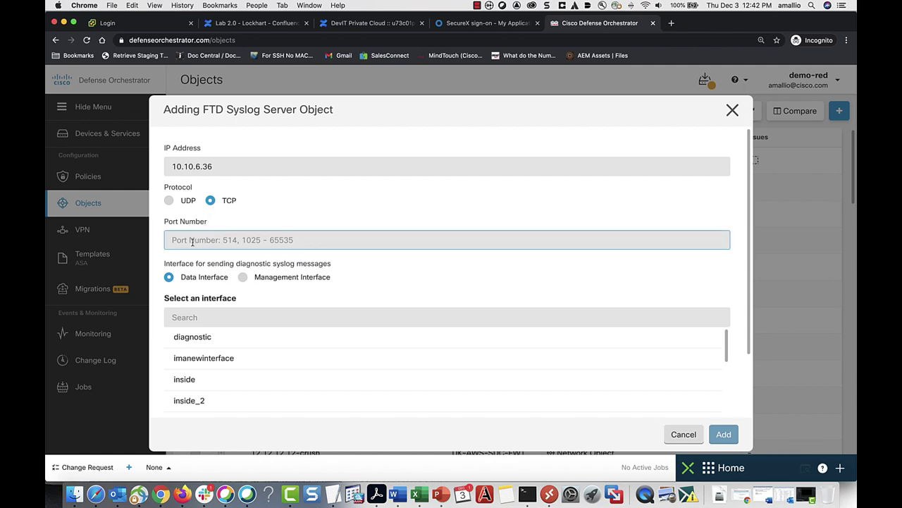
type("101")
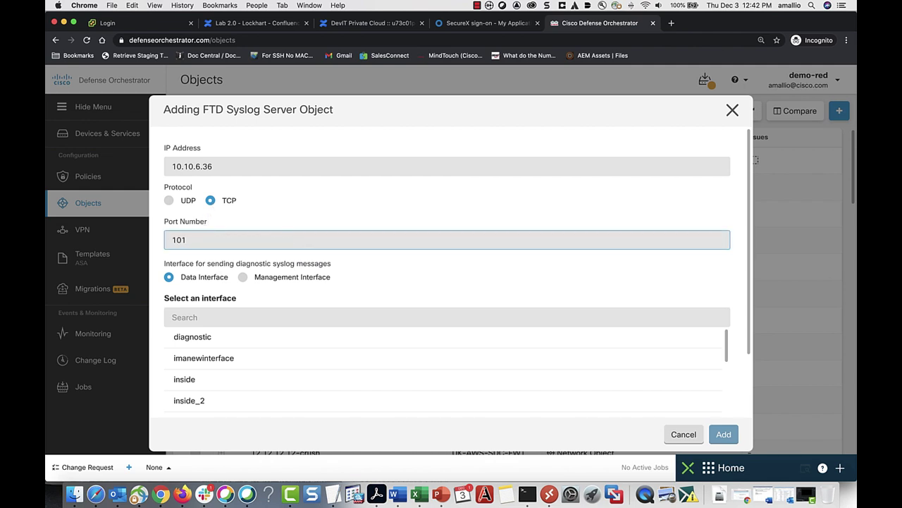
type("25")
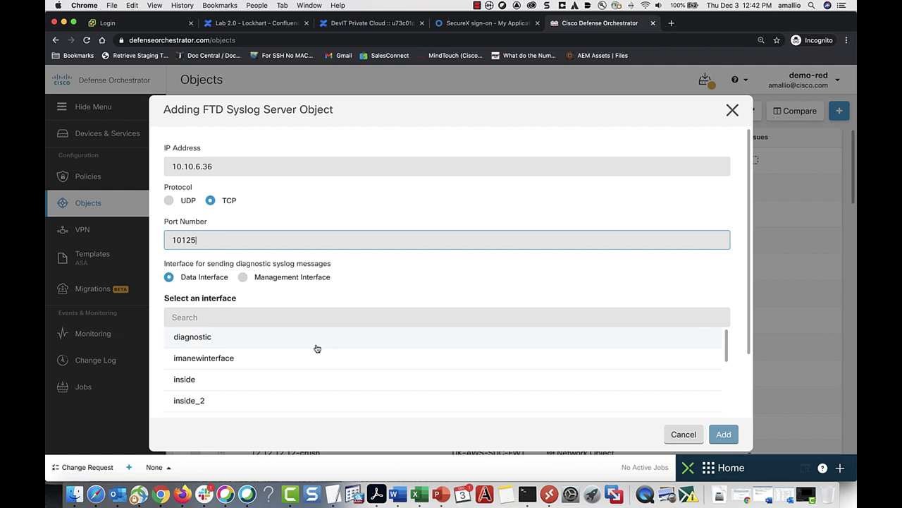
scroll(317, 349, "down", 5)
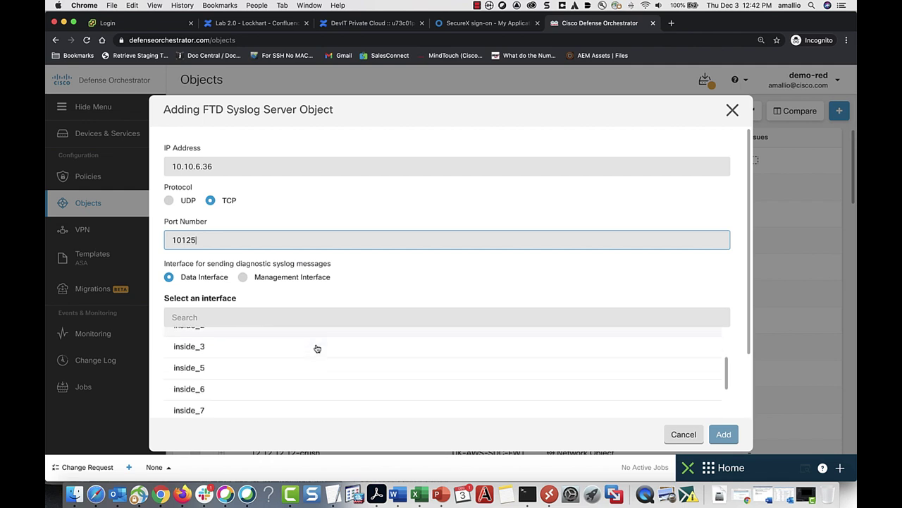
scroll(316, 348, "down", 1)
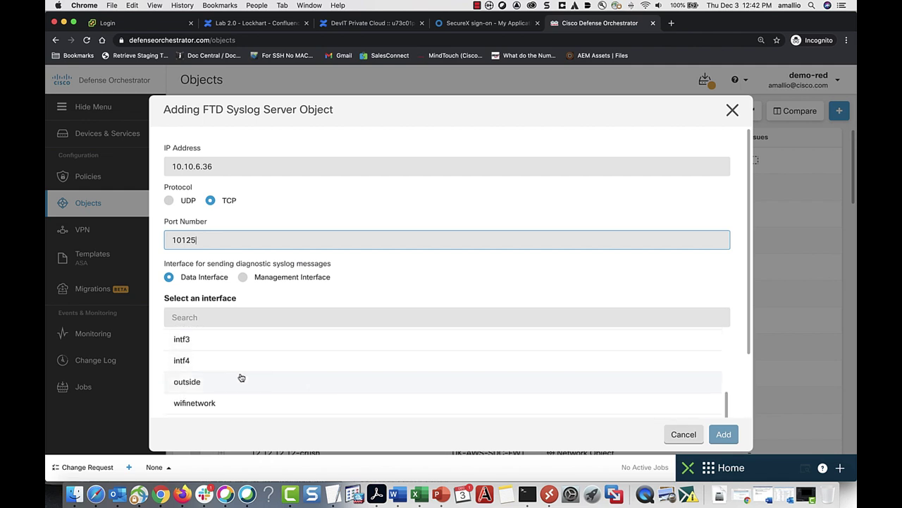
left_click(210, 381)
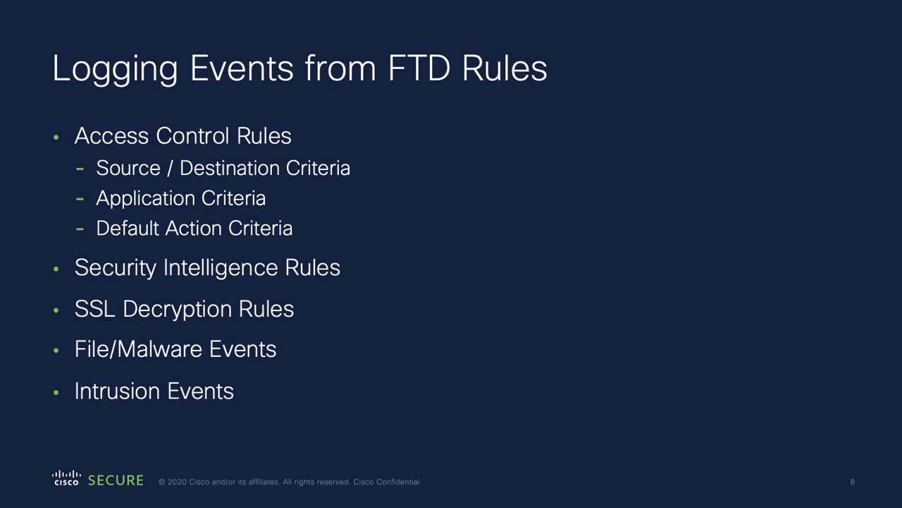
key("Right")
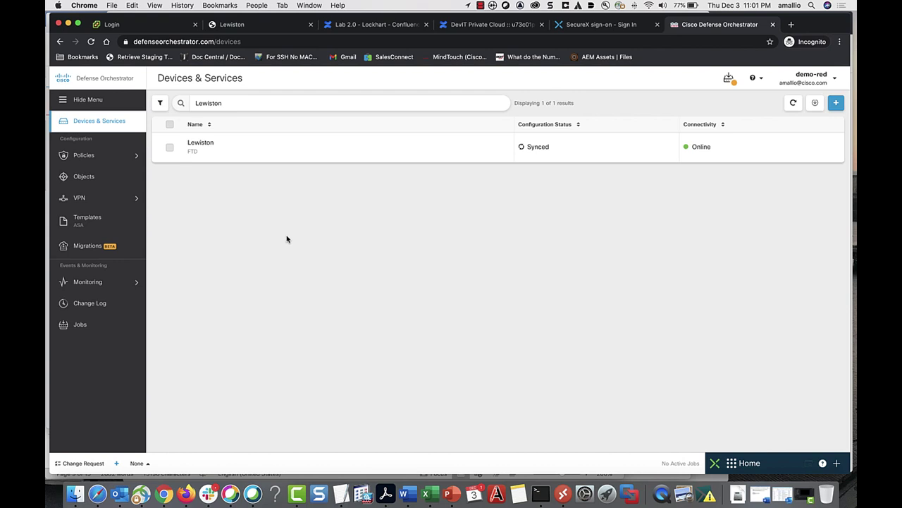
- In the Lewiston device's access control policy, set the LEW-Guest to Outside rule to log at end of connection
left_click(169, 147)
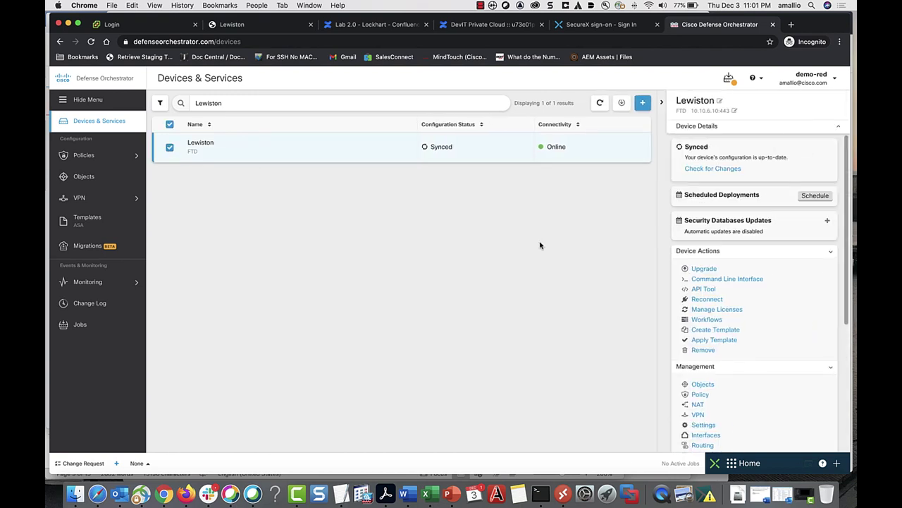
left_click(702, 394)
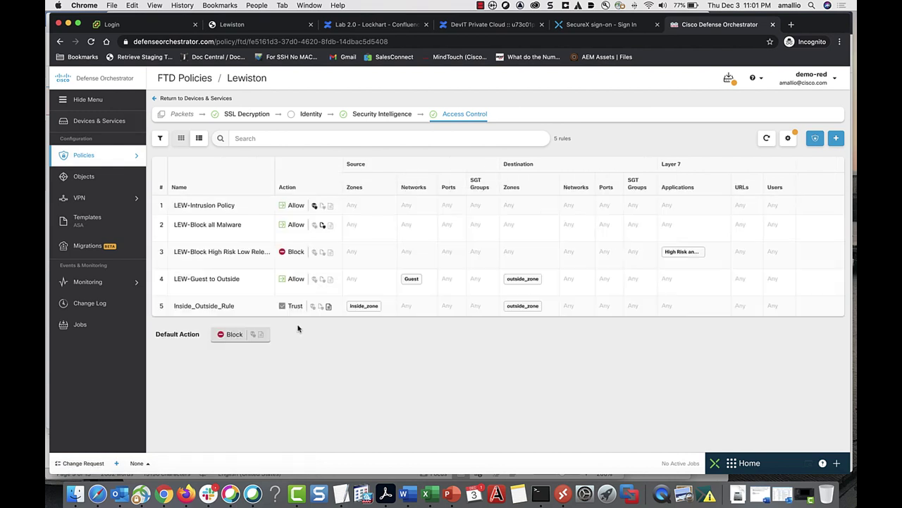
left_click(162, 280)
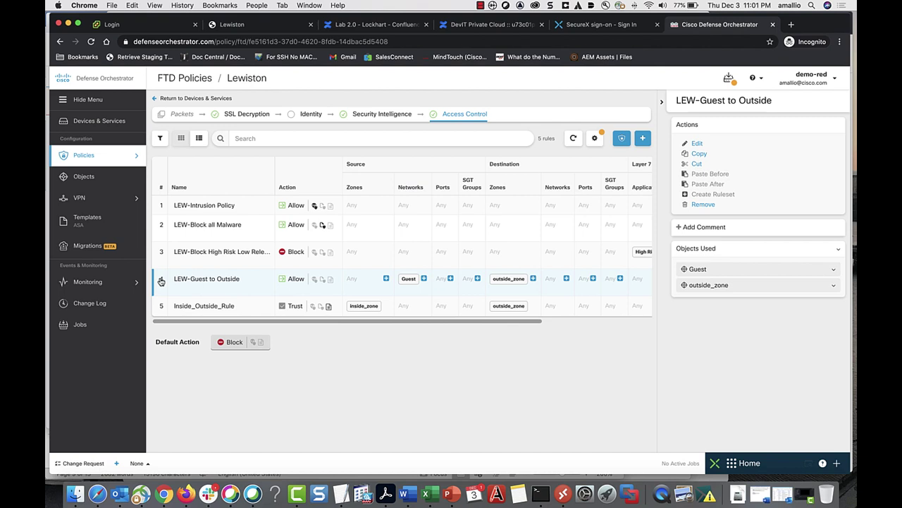
left_click(700, 144)
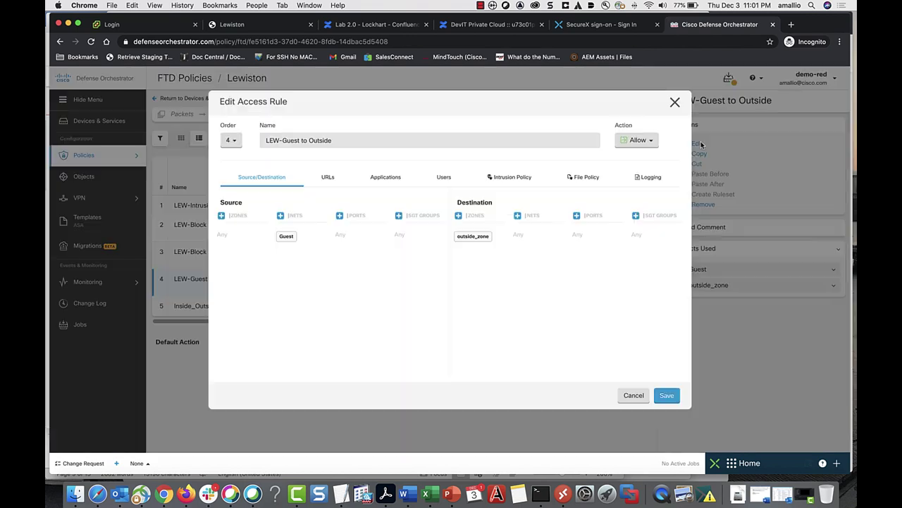
left_click(647, 179)
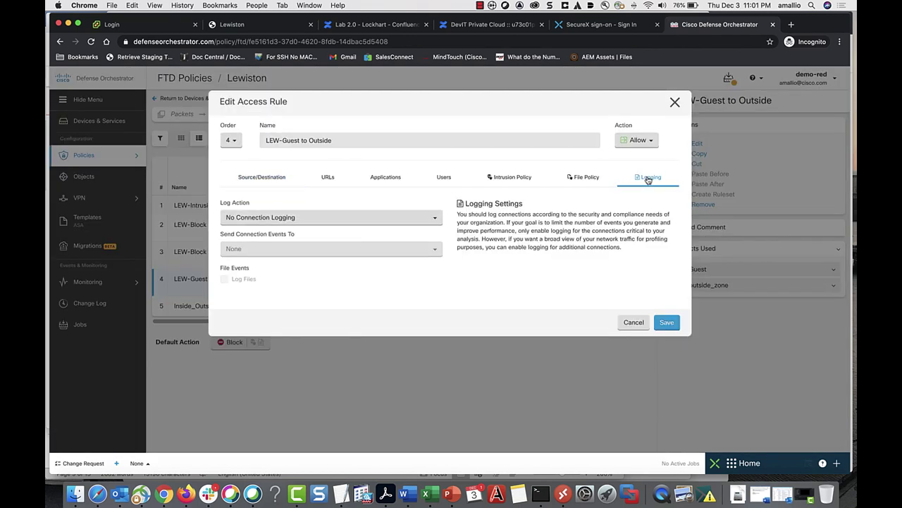
left_click(288, 218)
left_click(272, 241)
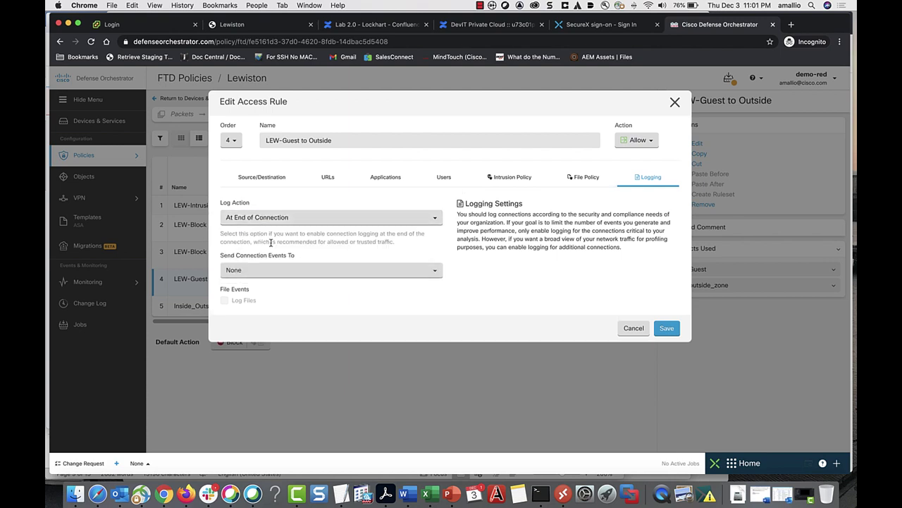
- Send the access rule's connection events to the 10.10.6.36:10125 syslog server object without an assigned device, and save the rule
left_click(261, 274)
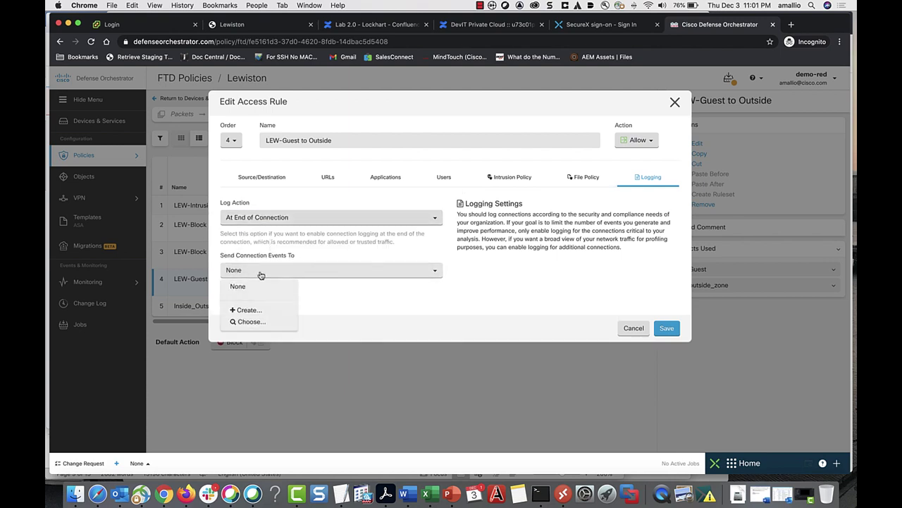
left_click(258, 323)
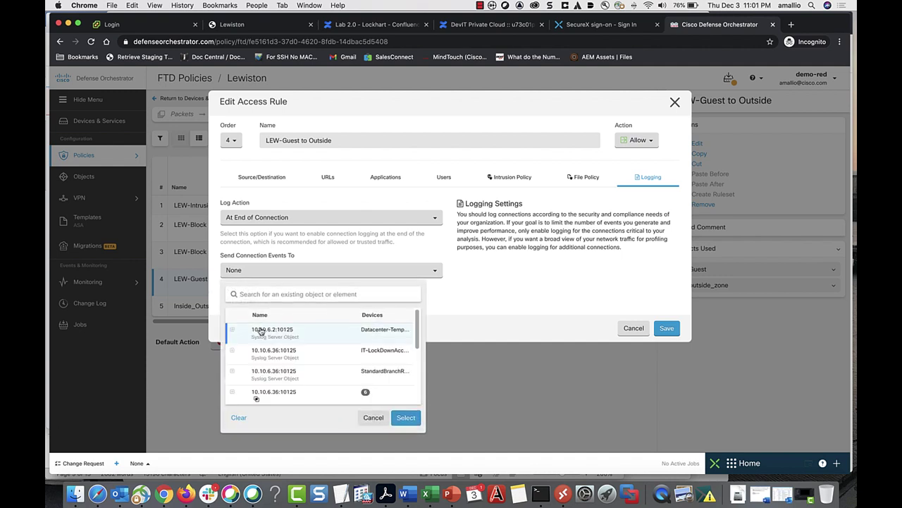
scroll(287, 364, "down", 3)
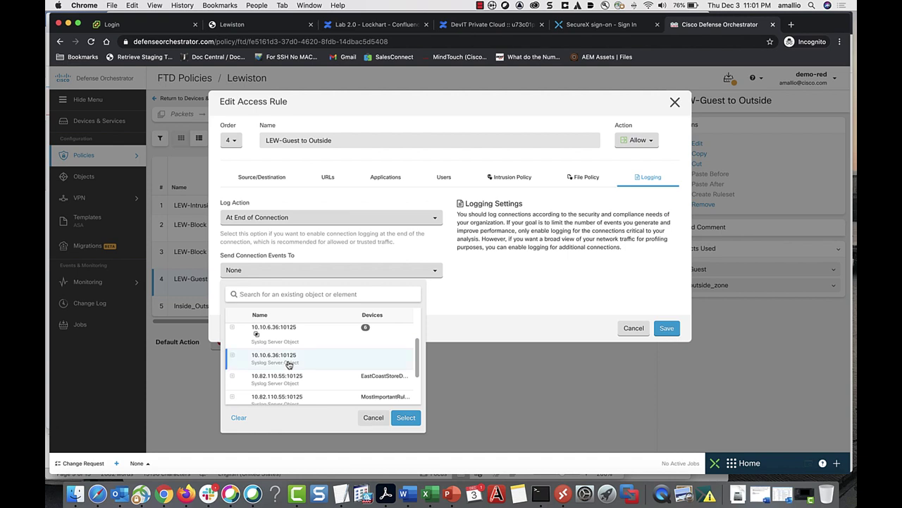
left_click(403, 418)
left_click(402, 422)
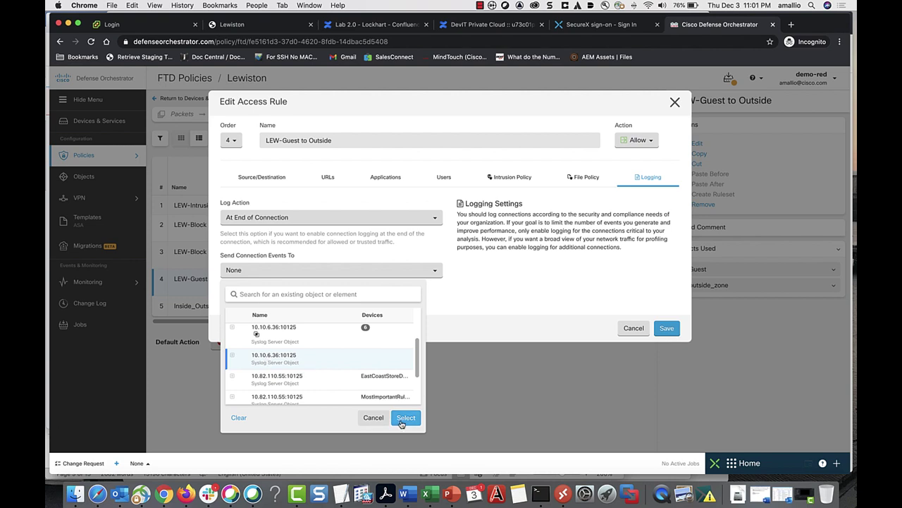
left_click(402, 420)
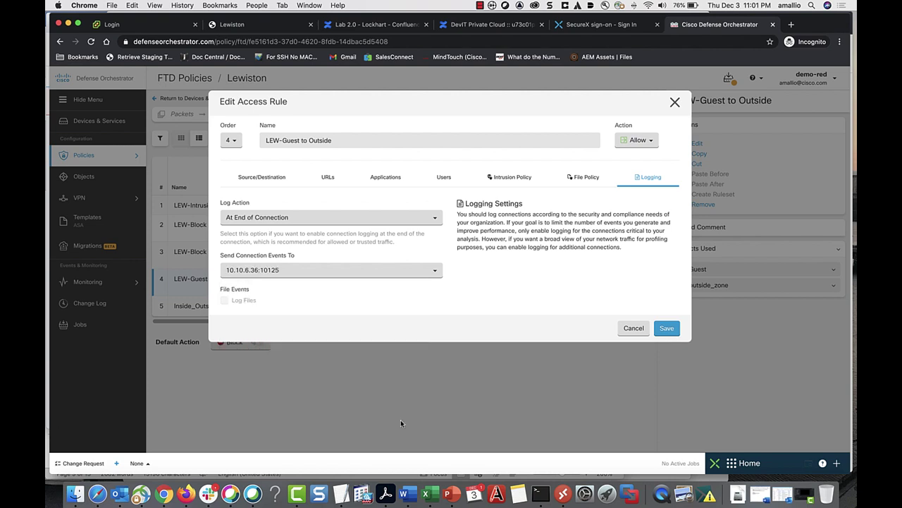
left_click(668, 330)
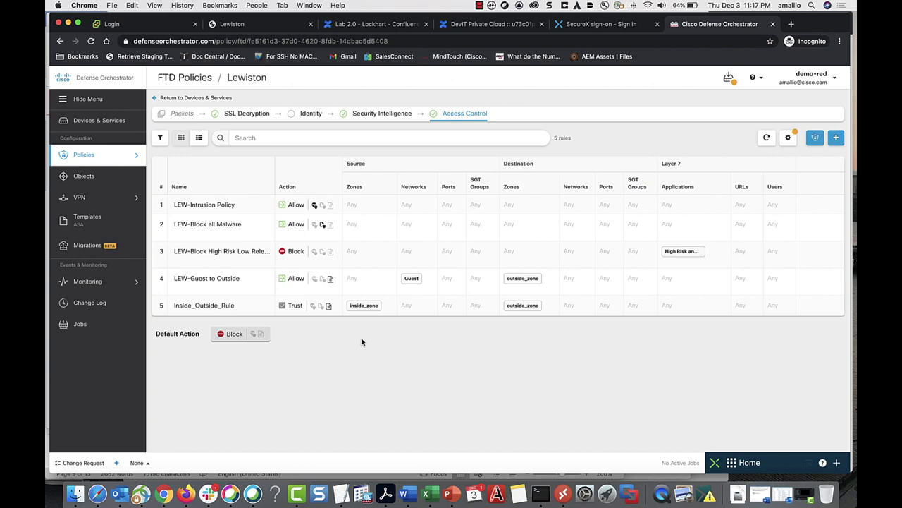
- Send the Security Intelligence policy's connection events to the unassigned 10.10.6.36:10125 syslog server object and save the logging settings
left_click(364, 117)
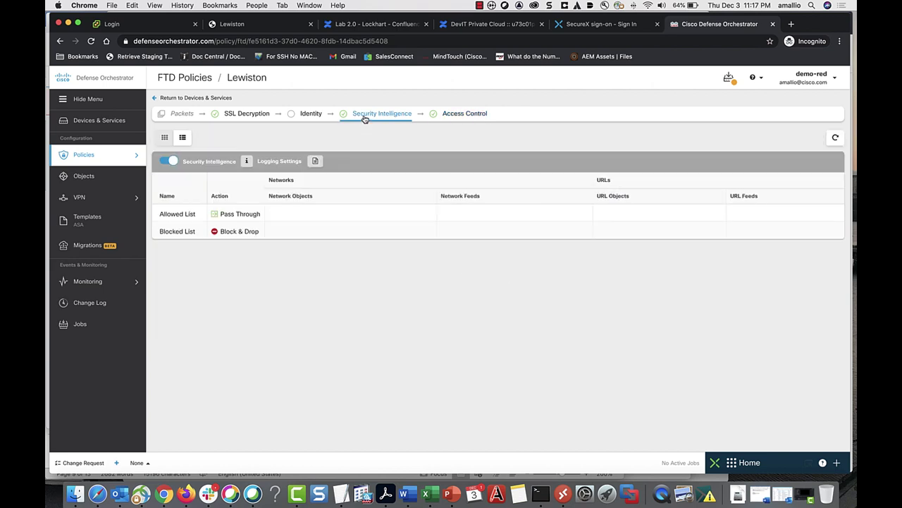
left_click(314, 163)
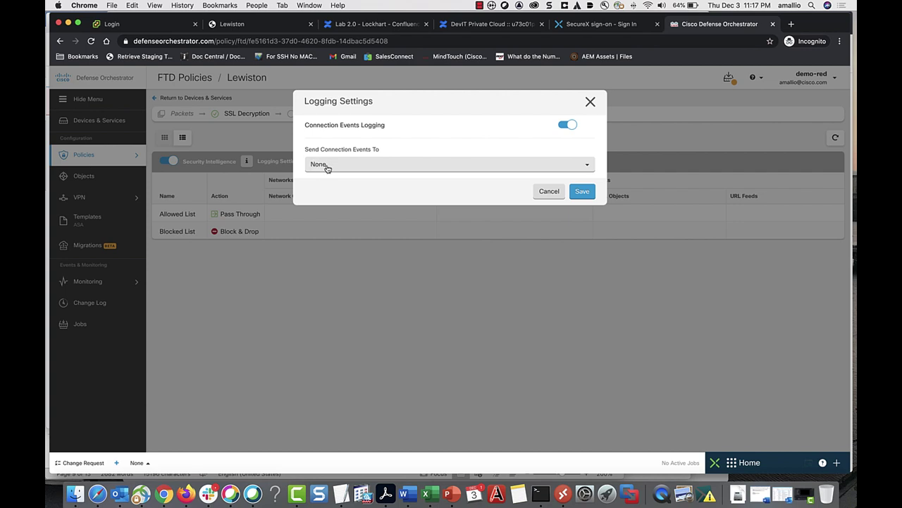
left_click(333, 165)
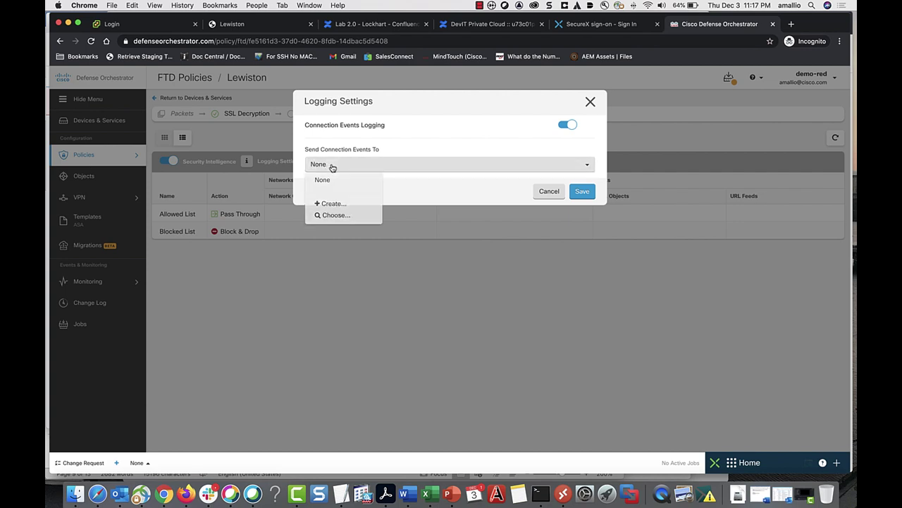
left_click(325, 216)
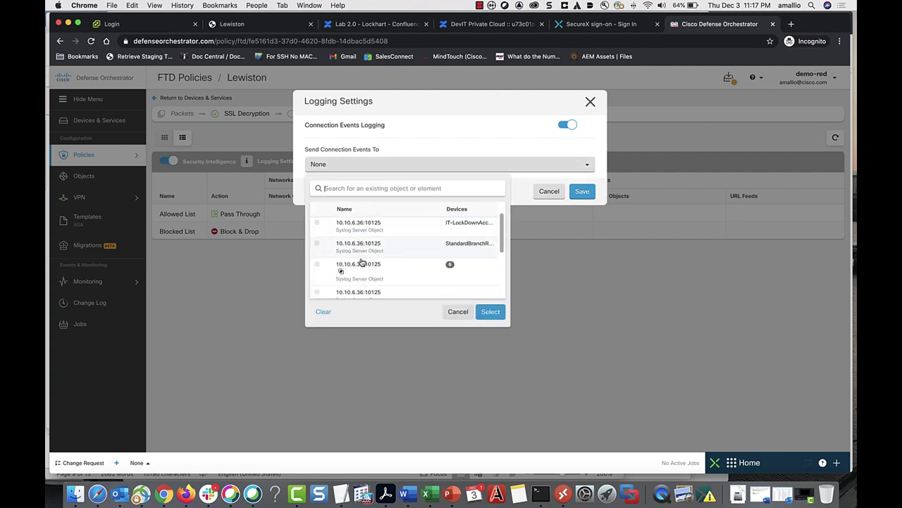
scroll(356, 261, "down", 3)
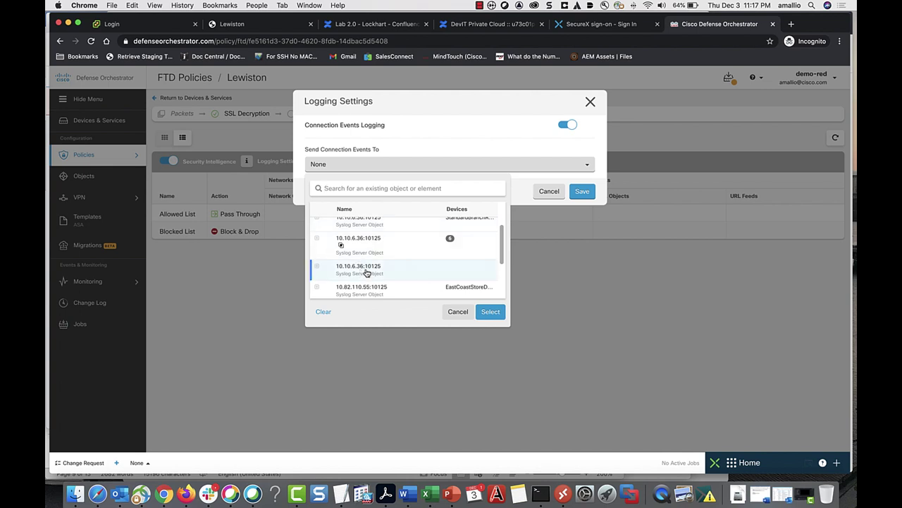
left_click(493, 313)
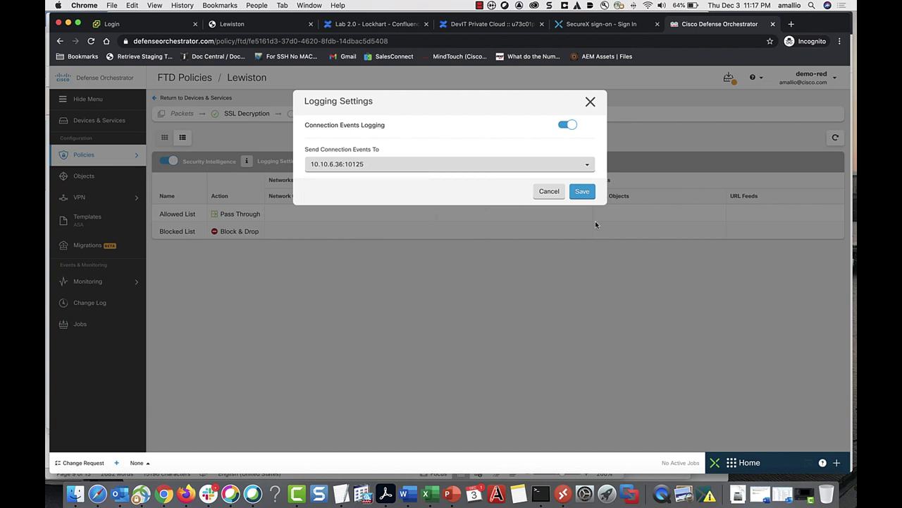
left_click(585, 192)
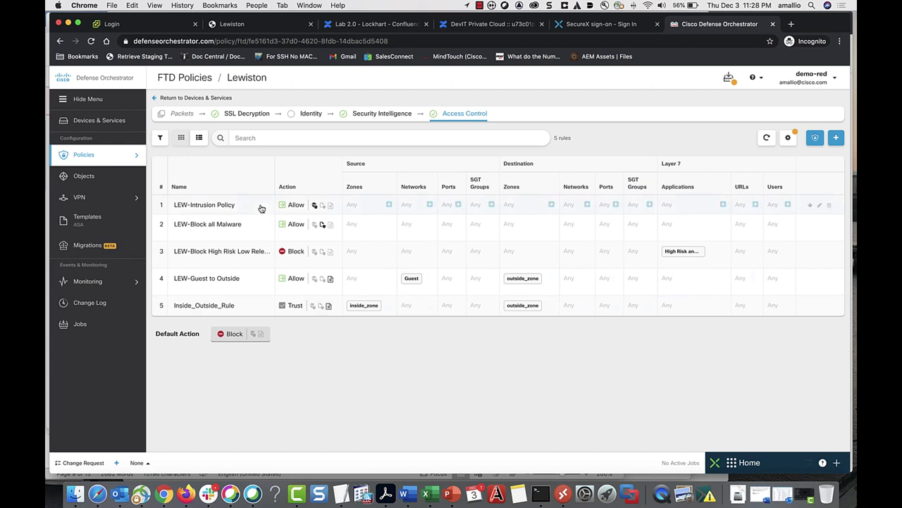
- In Lewiston's SSL Decryption policy, set the LEW-Decrypt Re-Sign rule to log at end of connection
left_click(247, 115)
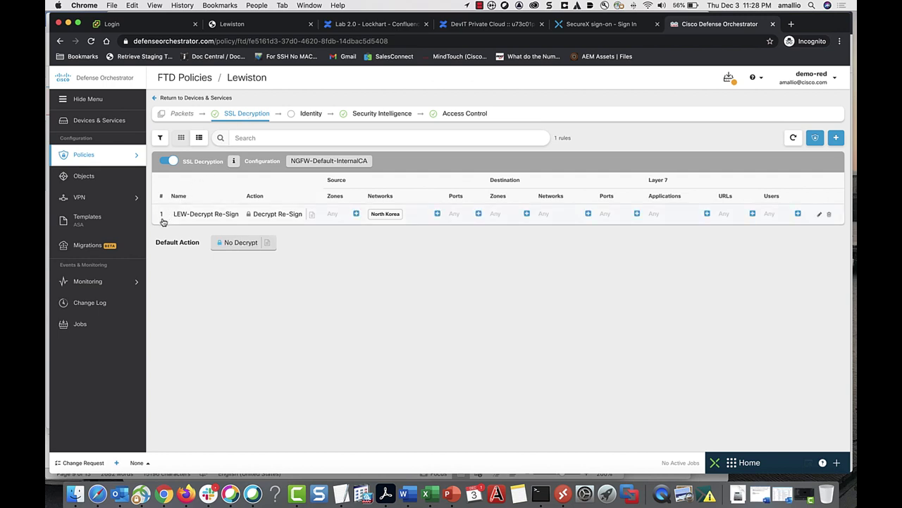
left_click(162, 217)
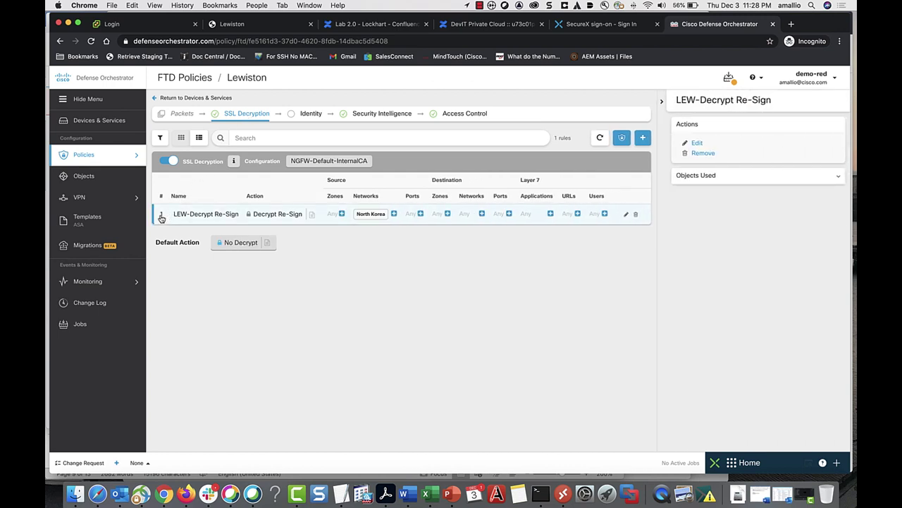
left_click(694, 145)
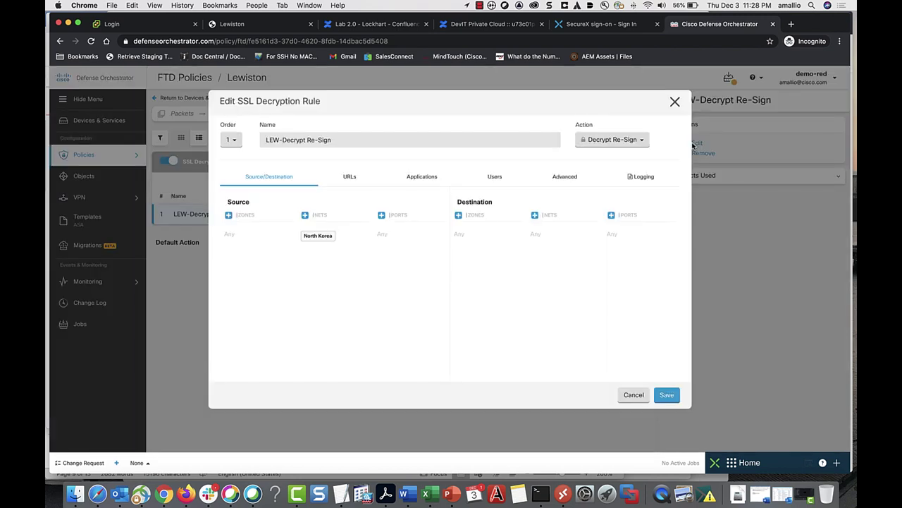
left_click(644, 179)
left_click(293, 219)
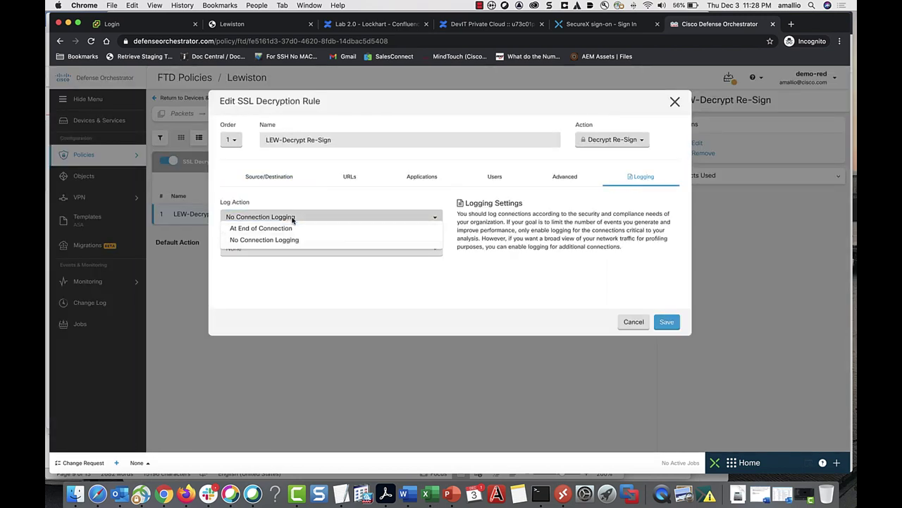
left_click(282, 229)
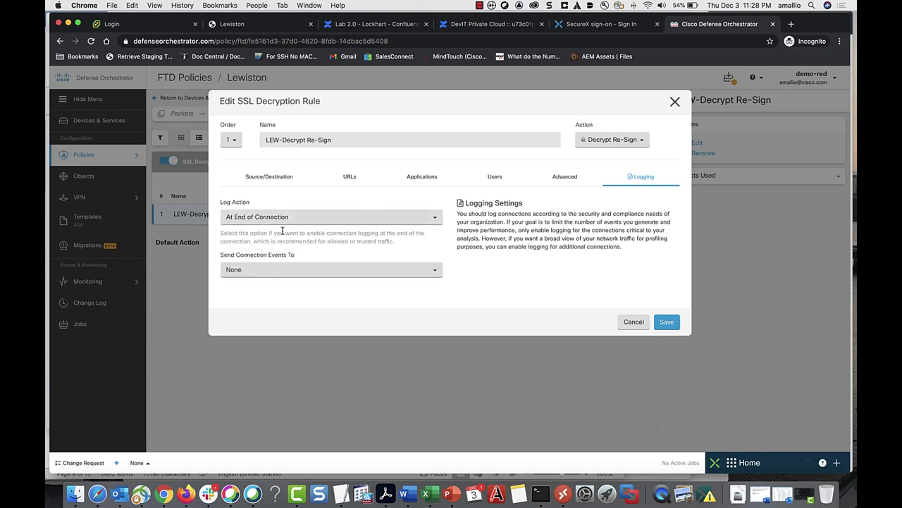
- Send the SSL decryption rule's connection events to the 10.10.6.36:10125 syslog server object without an assigned device, and save the rule
left_click(253, 271)
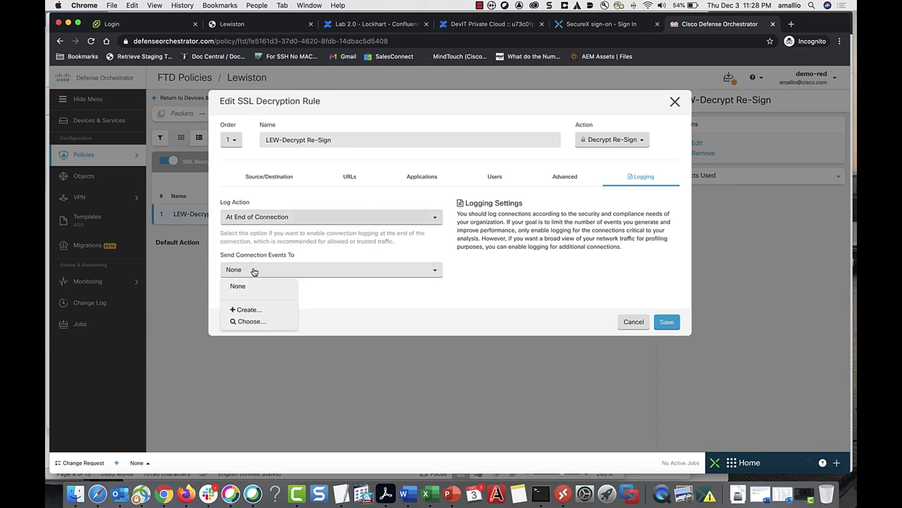
left_click(251, 321)
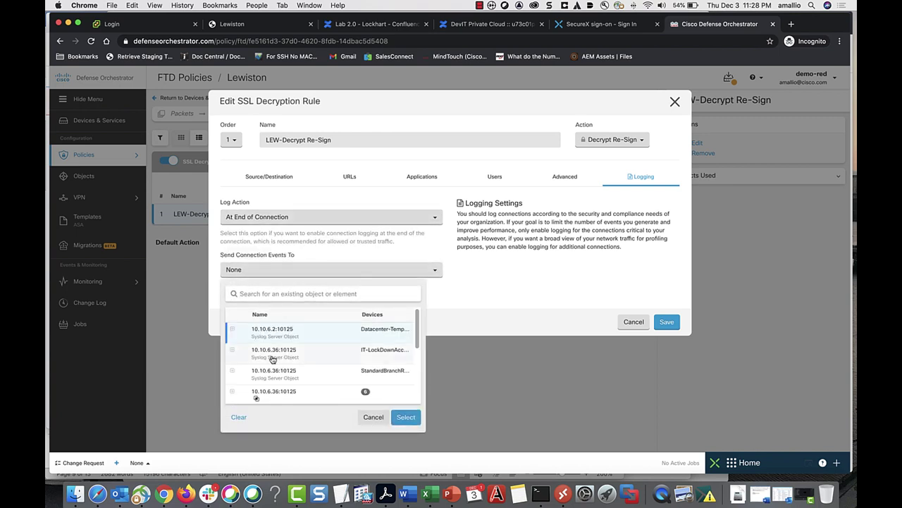
scroll(275, 363, "down", 2)
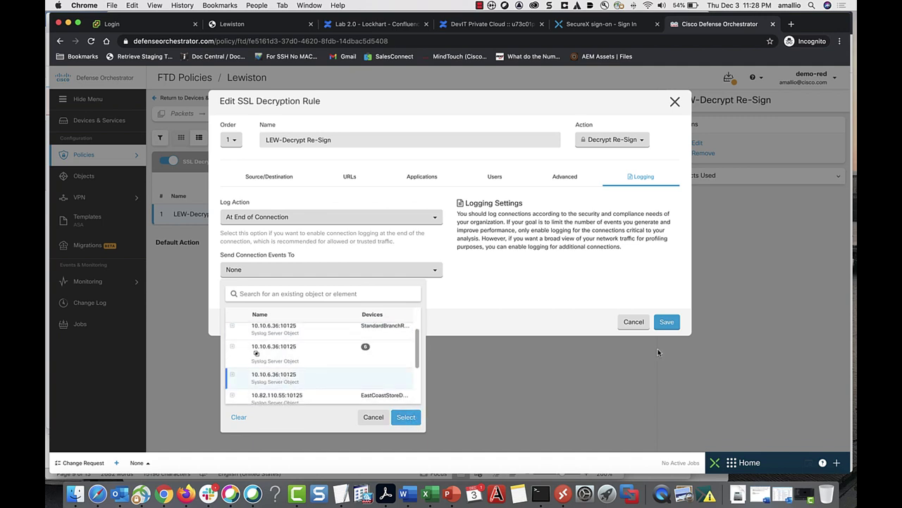
left_click(407, 420)
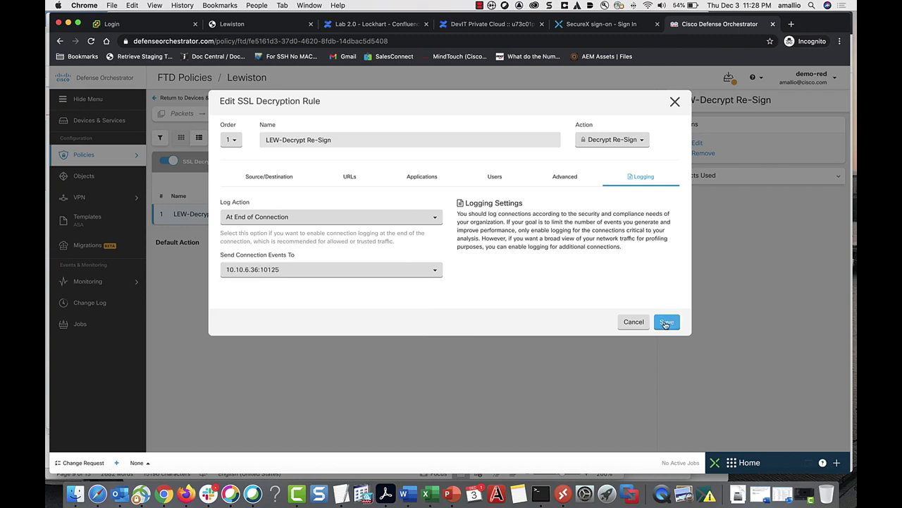
left_click(664, 324)
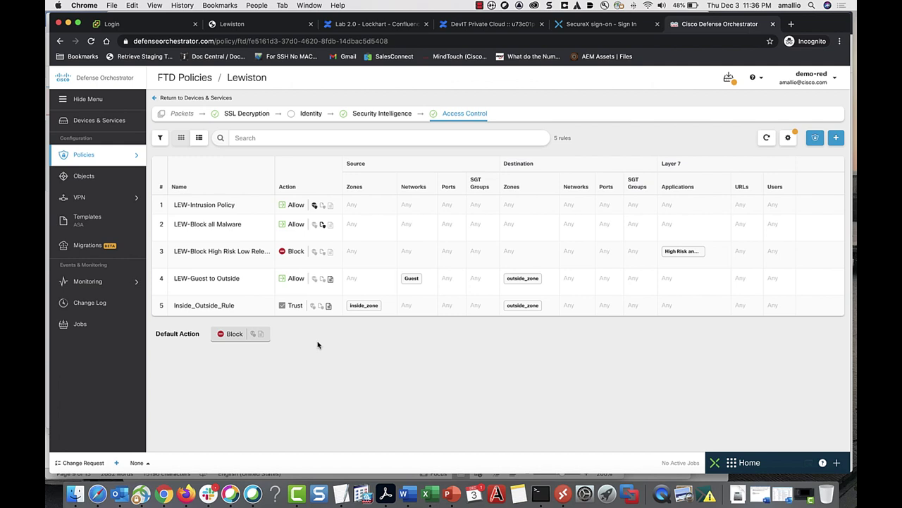
- Set the access control policy's default Block action to log at beginning and end of connection
left_click(235, 336)
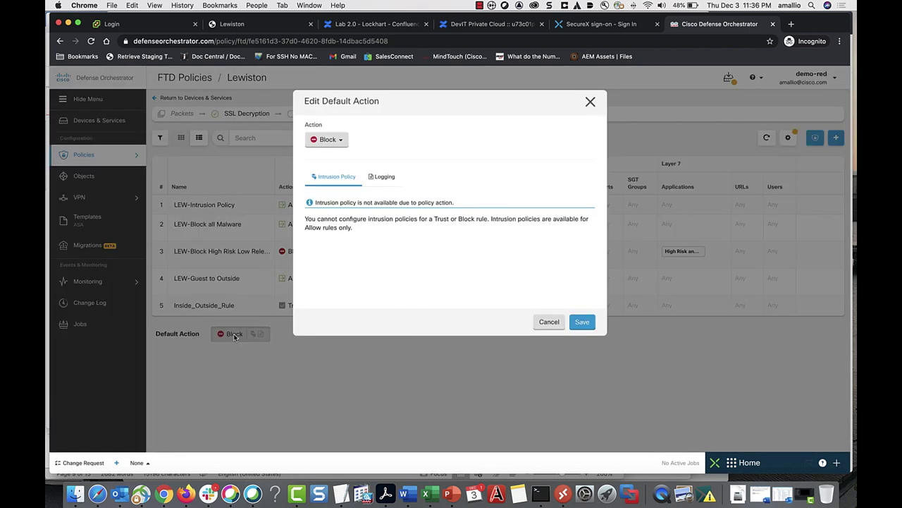
left_click(383, 178)
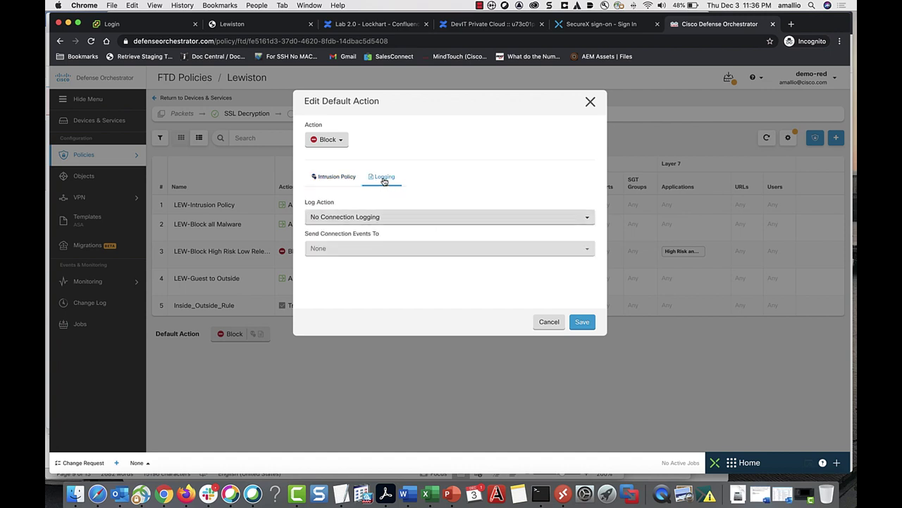
left_click(338, 217)
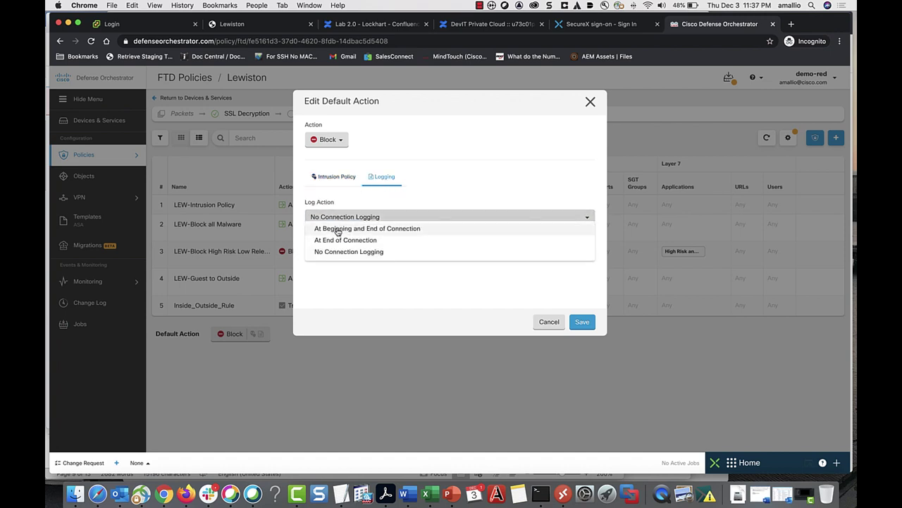
left_click(337, 228)
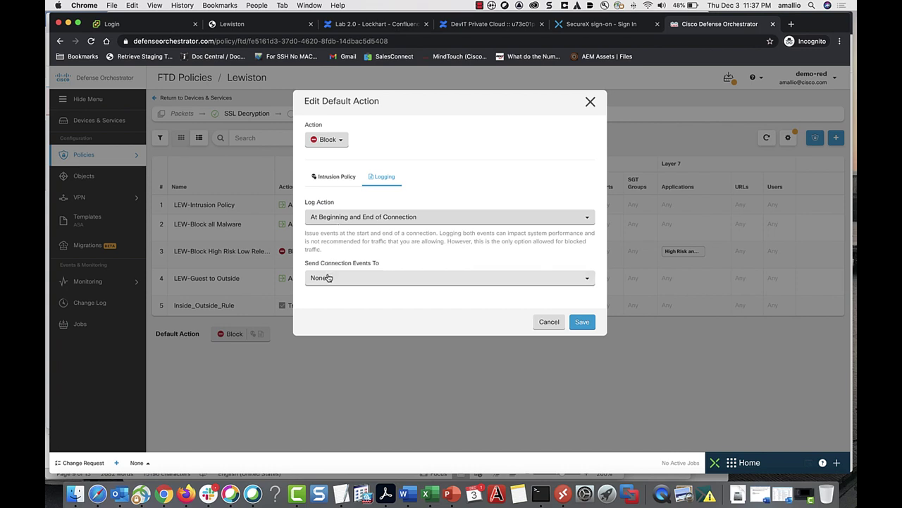
- Choose the unassigned 10.10.6.36:10125 syslog server object as the destination for the default action's connection events
left_click(328, 279)
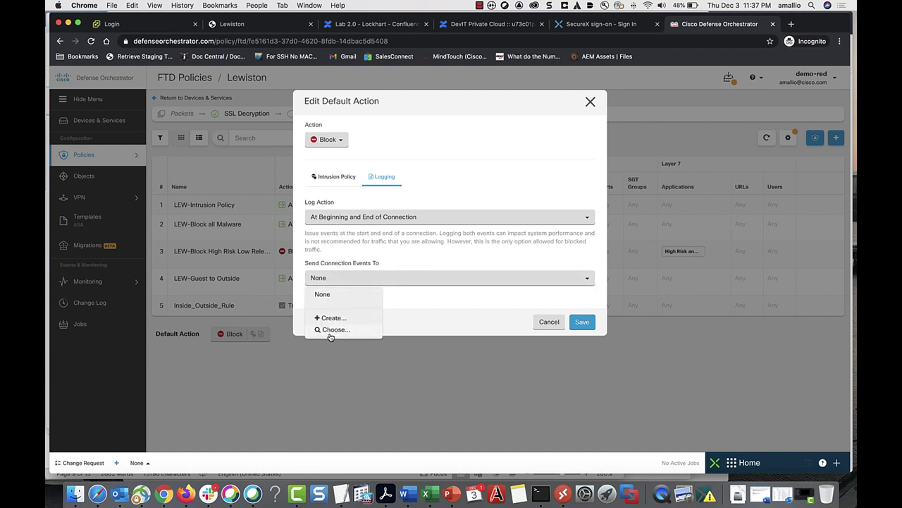
left_click(331, 330)
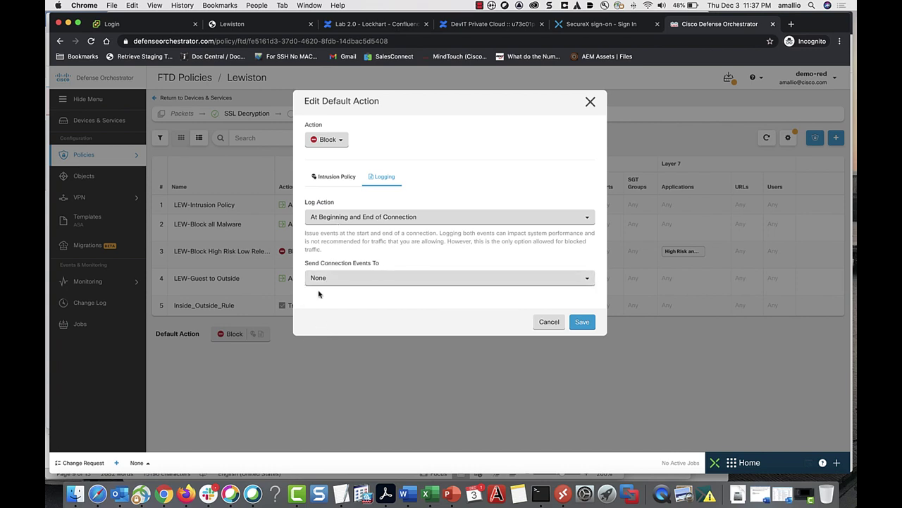
left_click(325, 278)
left_click(317, 330)
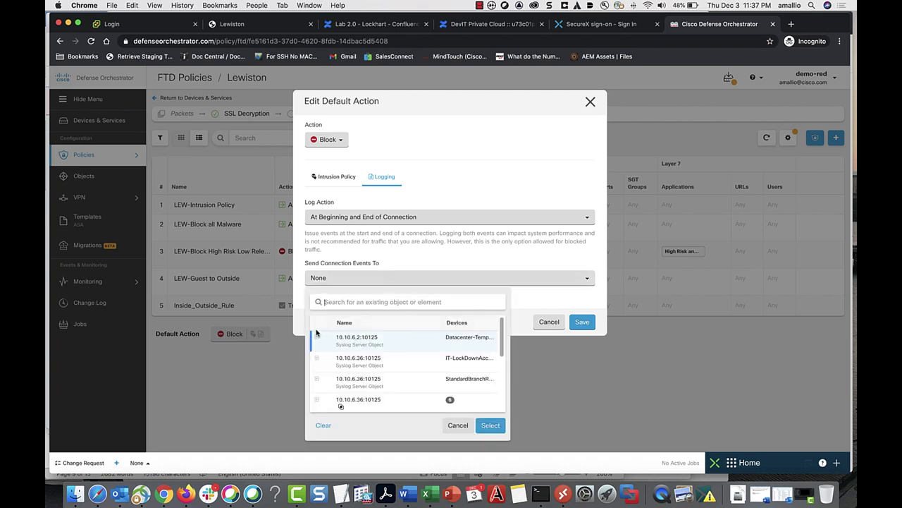
scroll(356, 374, "down", 2)
left_click(353, 367)
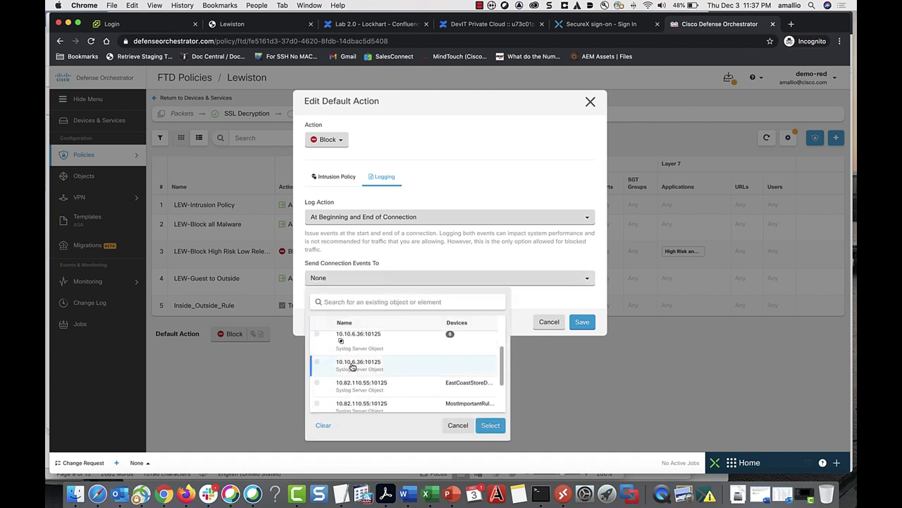
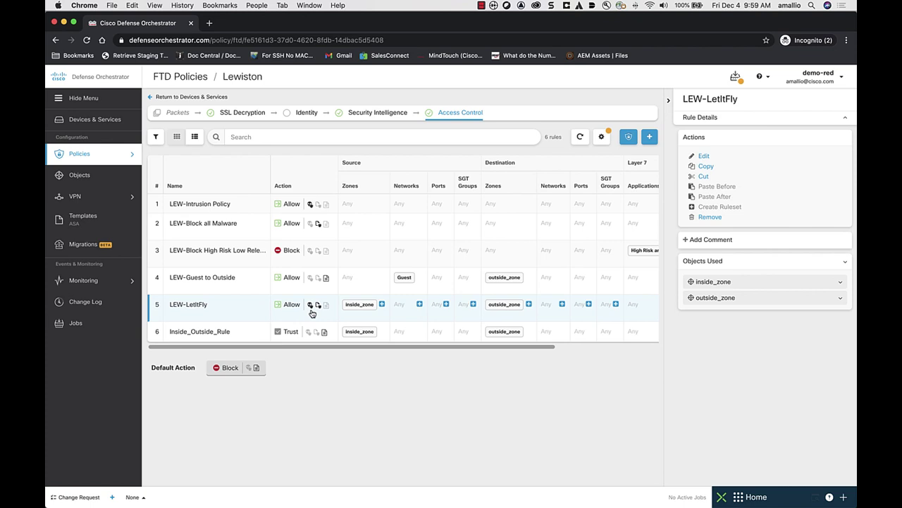
- Find the Lewiston device in the device inventory and open the logging section of its system settings
left_click(98, 122)
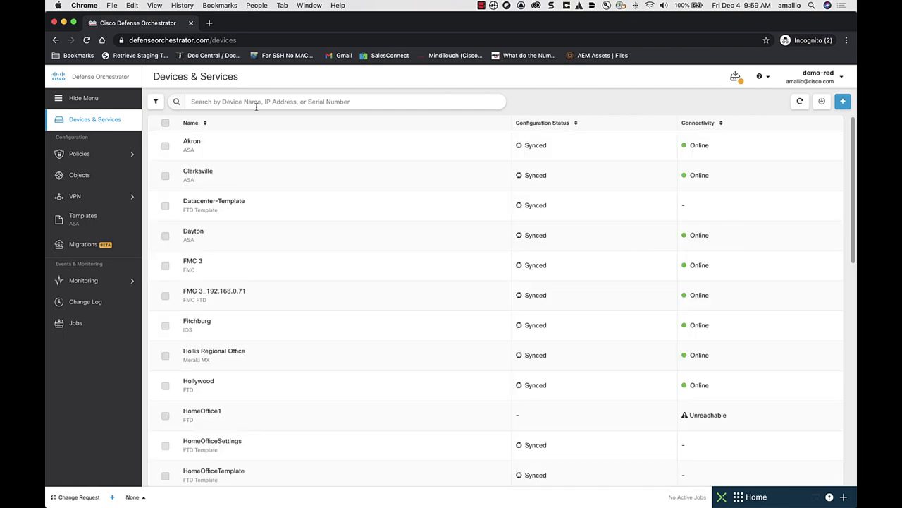
left_click(255, 101)
type("Lewiston")
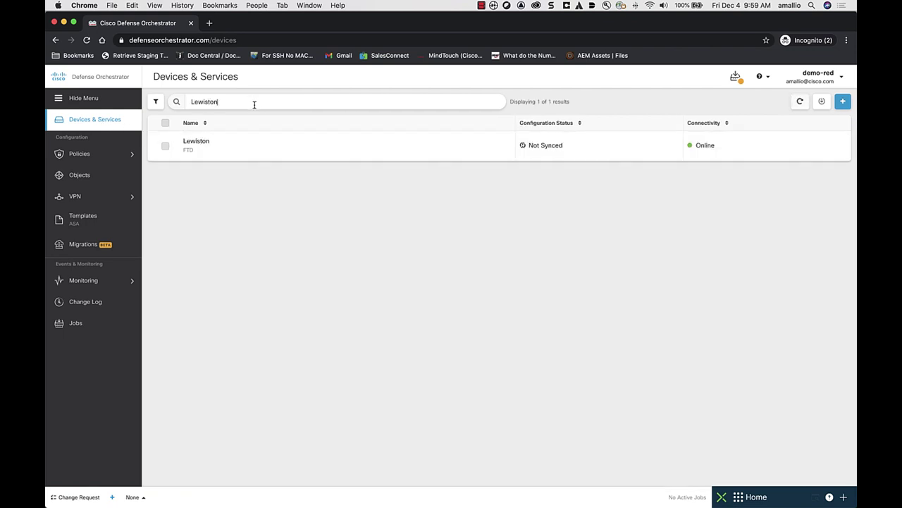
left_click(166, 147)
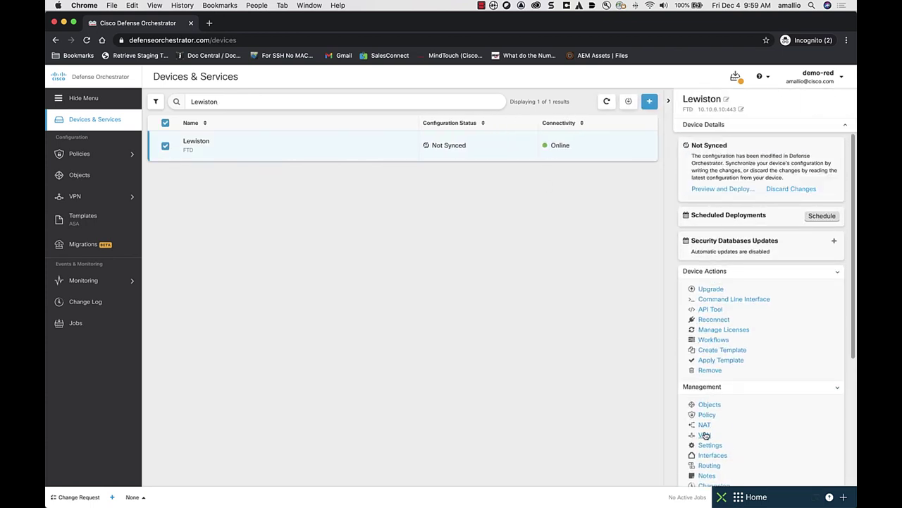
left_click(708, 445)
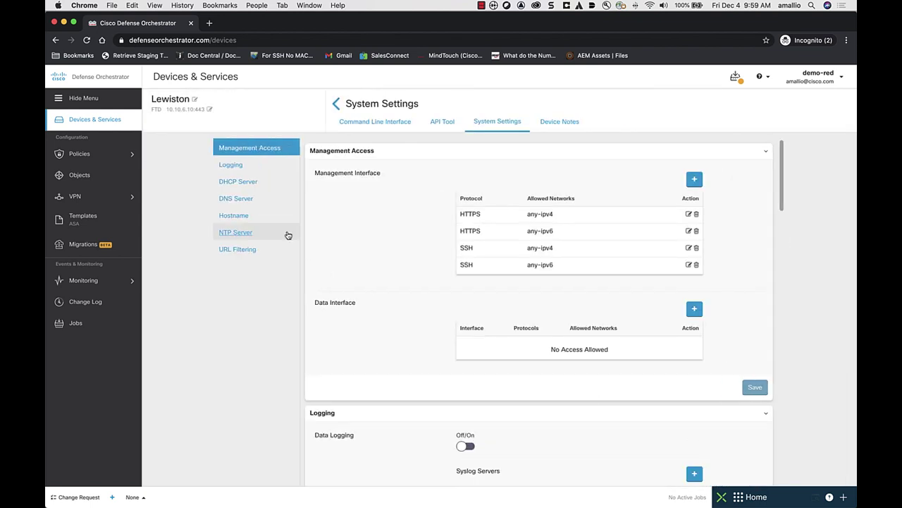
left_click(223, 167)
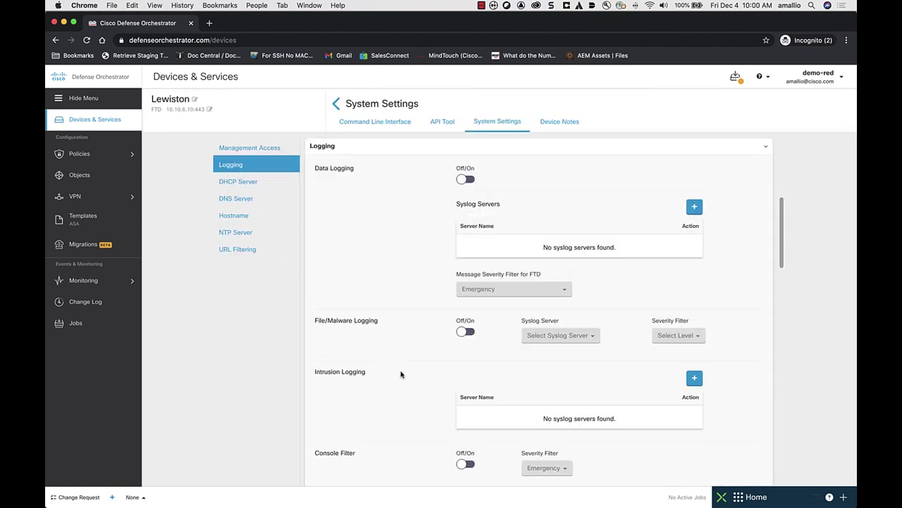
- Add the 10.10.6.36:10125 syslog server object shared by 6 devices to intrusion logging, and save the logging settings
scroll(384, 379, "down", 2)
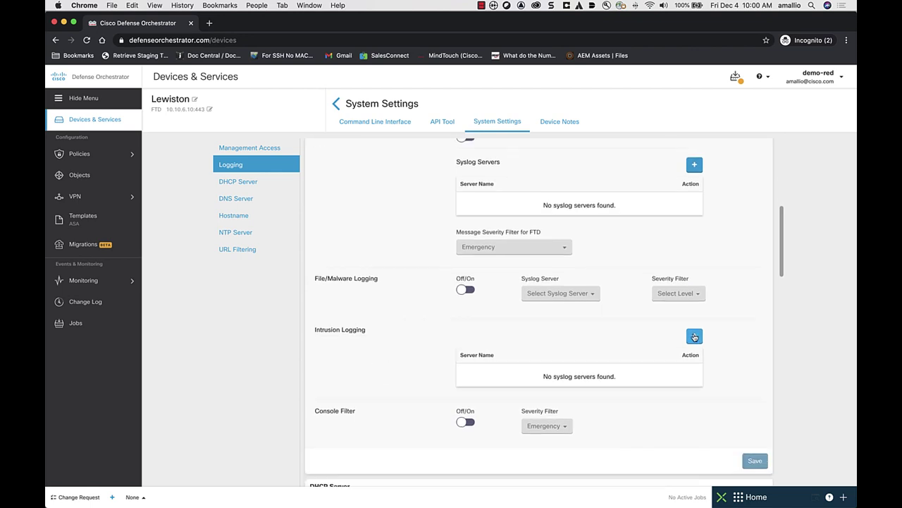
left_click(694, 337)
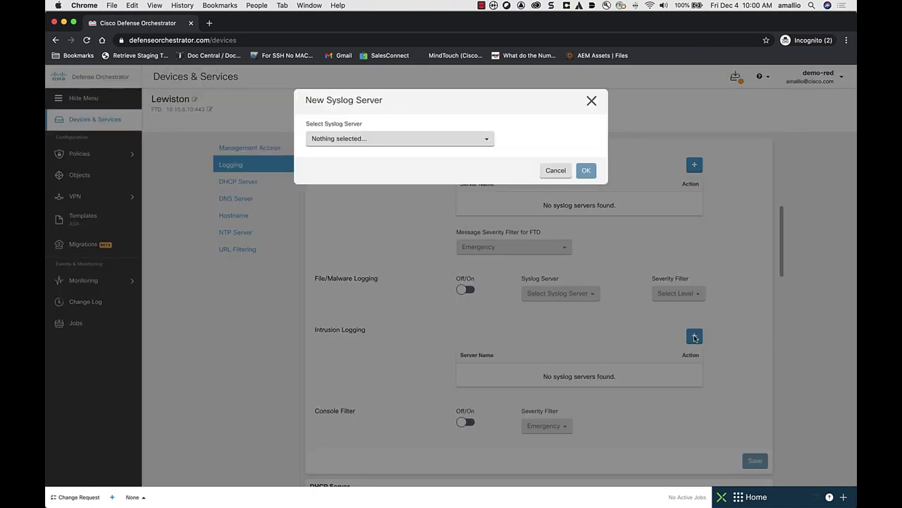
left_click(338, 139)
left_click(334, 176)
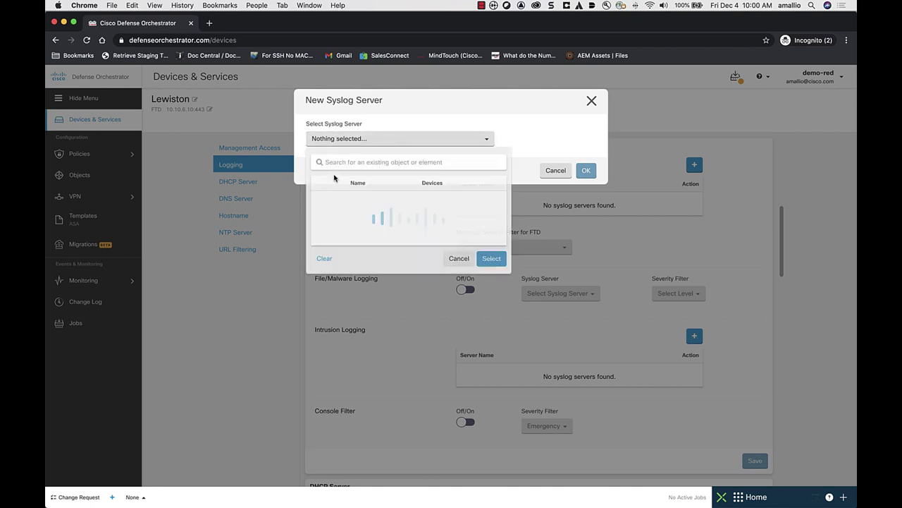
scroll(361, 243, "down", 2)
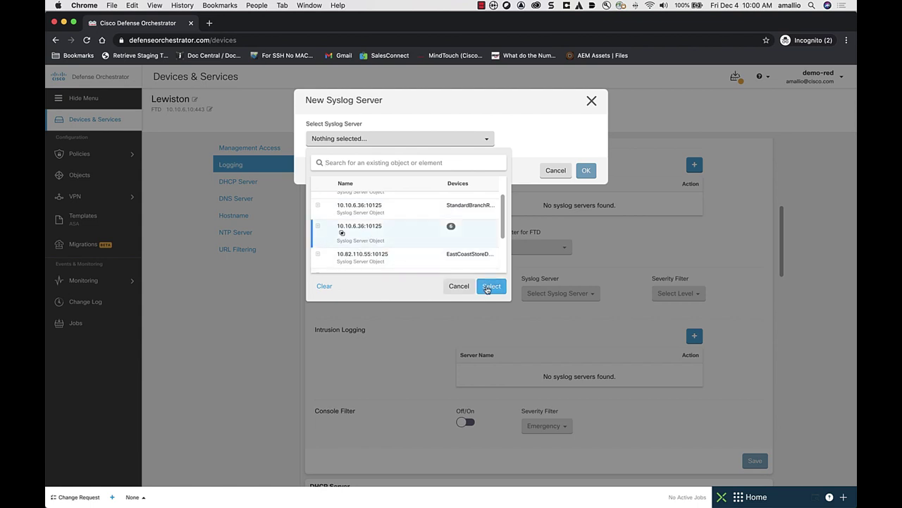
left_click(491, 287)
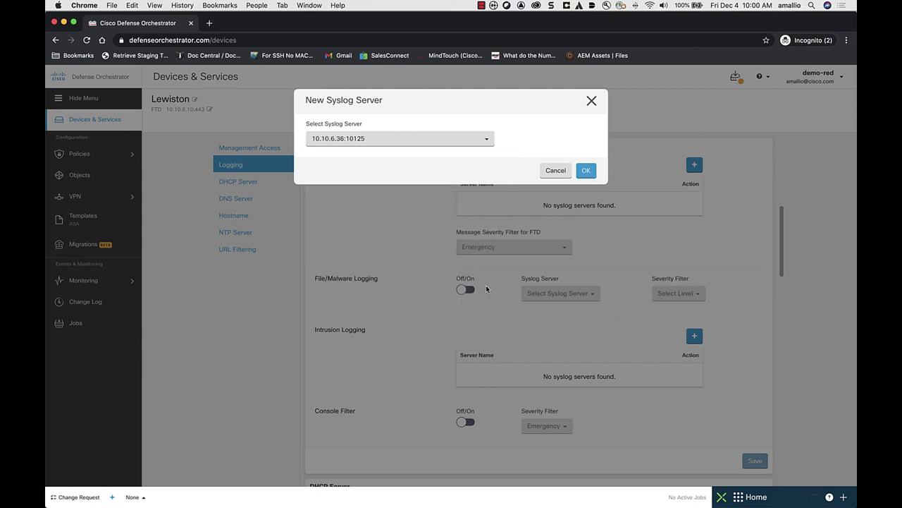
left_click(588, 172)
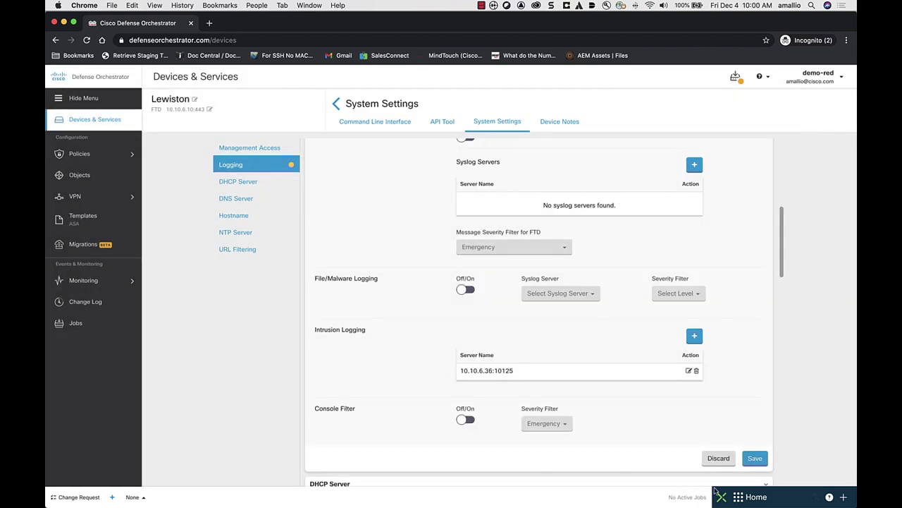
left_click(754, 459)
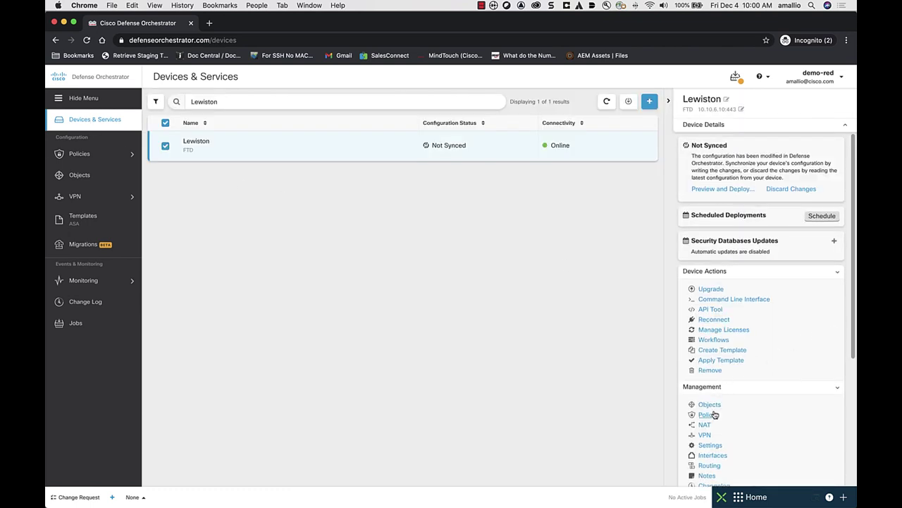
- Review the file policy and Log Files setting of the LEW-LetItFly access rule in Lewiston's policy, and save the rule
left_click(710, 422)
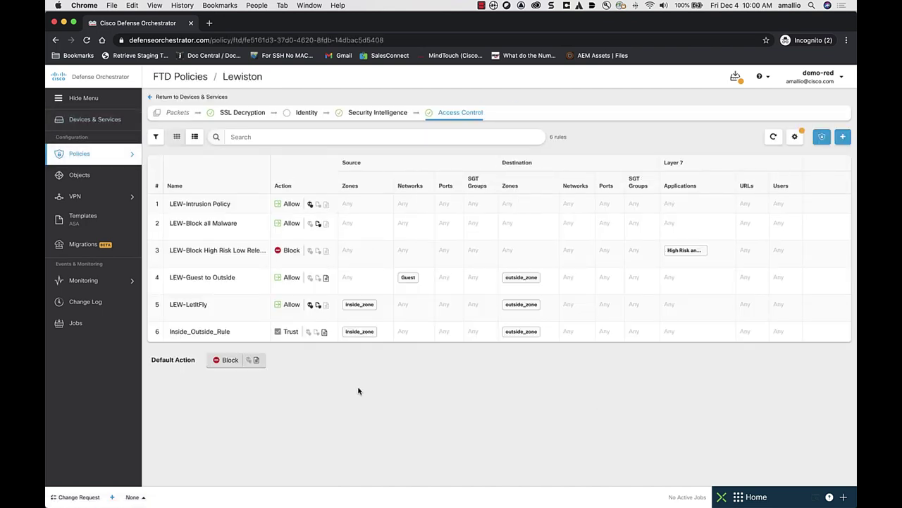
left_click(157, 306)
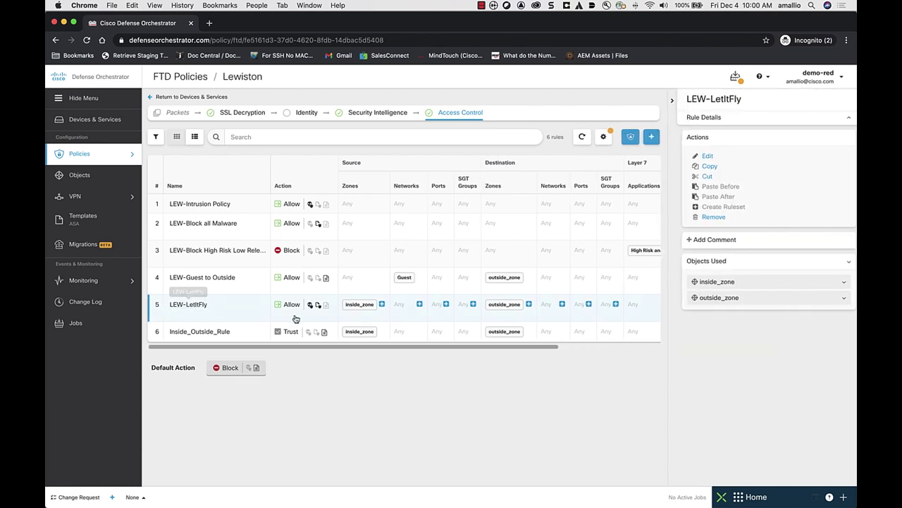
mouse_move(320, 311)
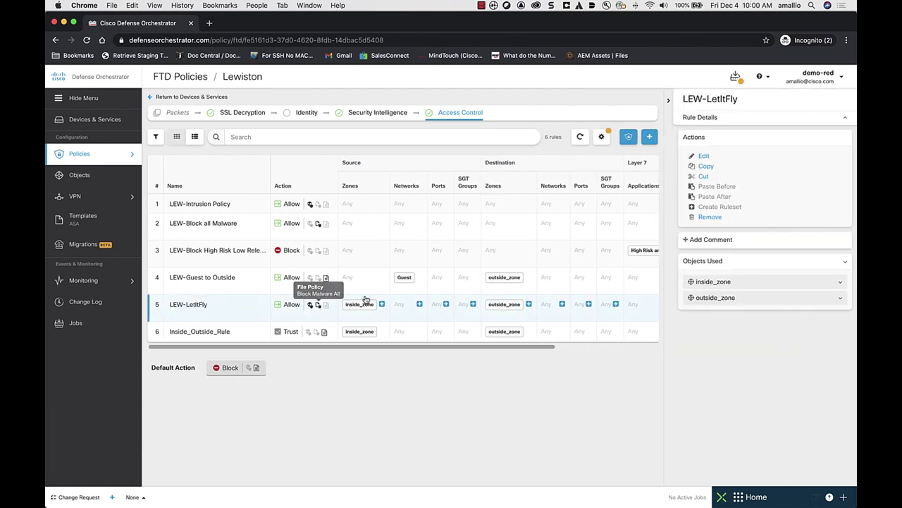
left_click(703, 158)
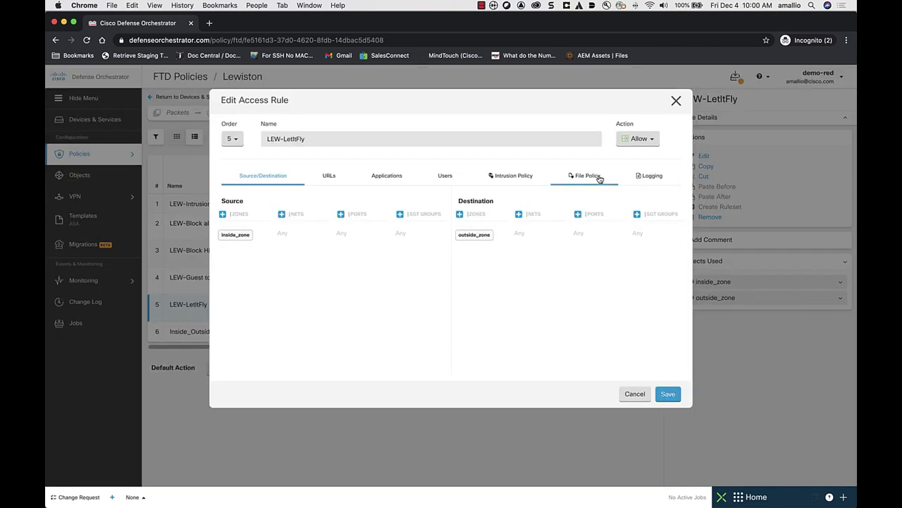
left_click(571, 176)
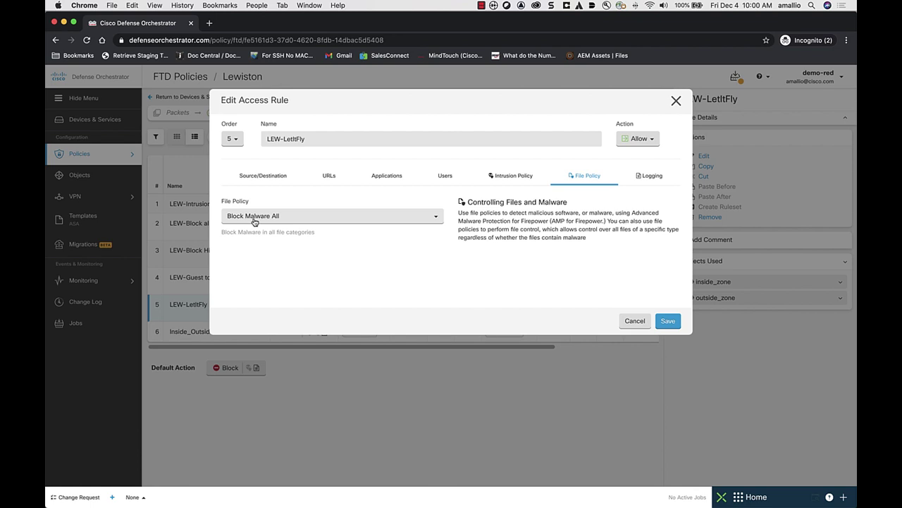
left_click(655, 178)
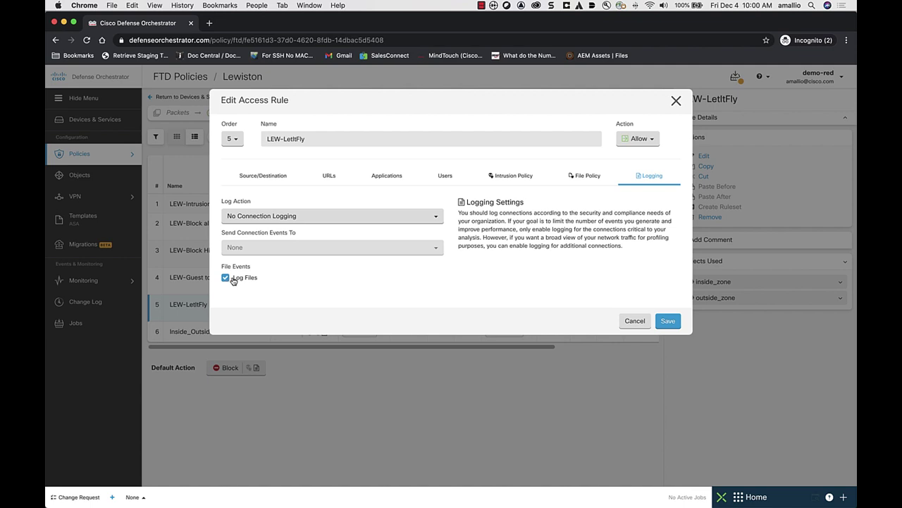
left_click(672, 322)
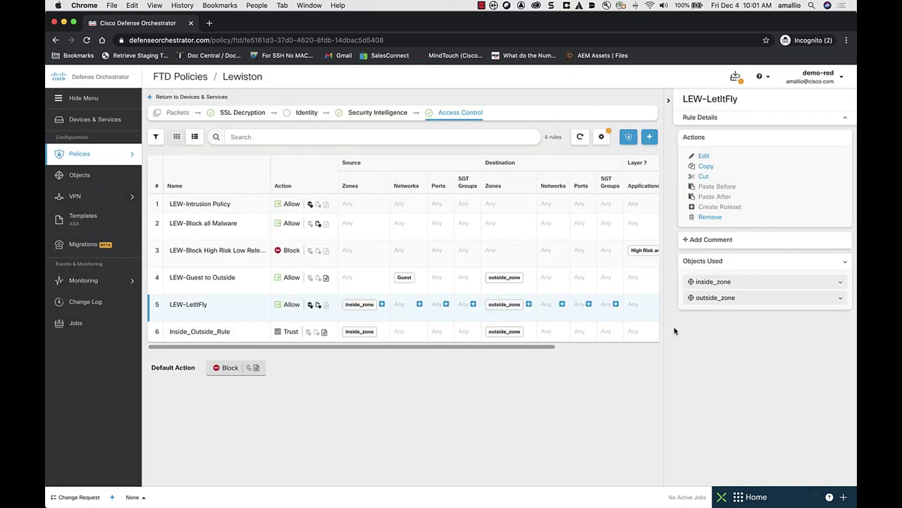
- Find the Lewiston device in the device inventory again and go to the logging section of its system settings
left_click(60, 121)
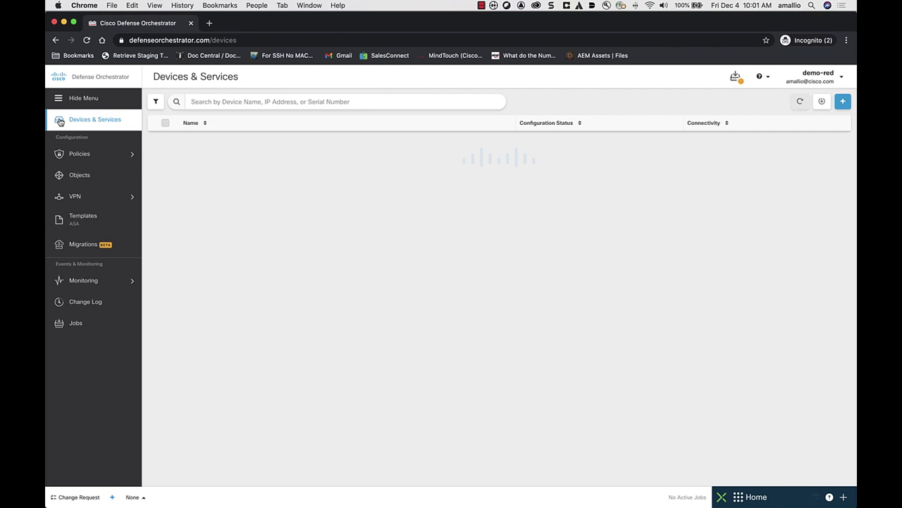
type("Lewiston")
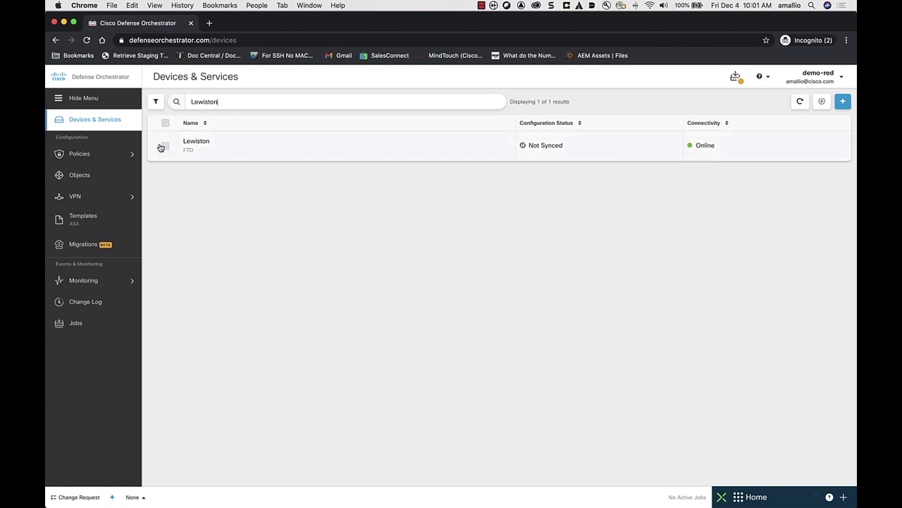
left_click(163, 147)
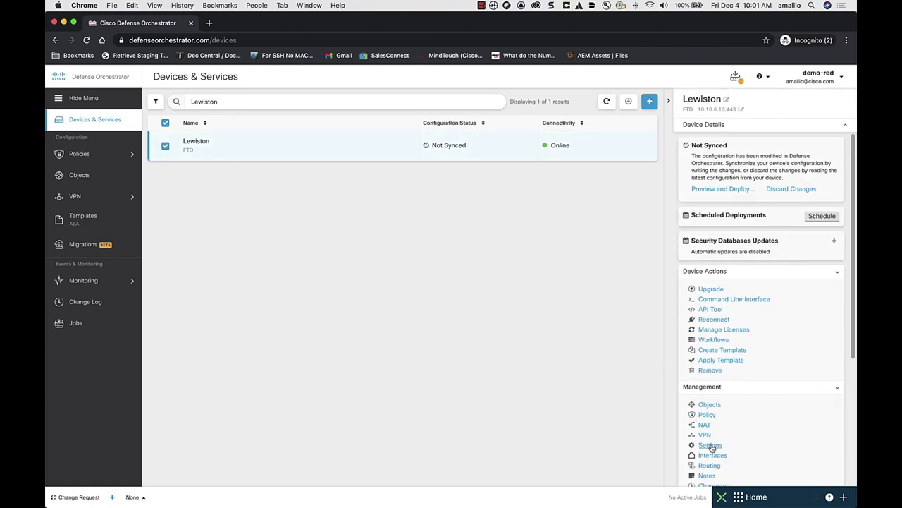
left_click(710, 445)
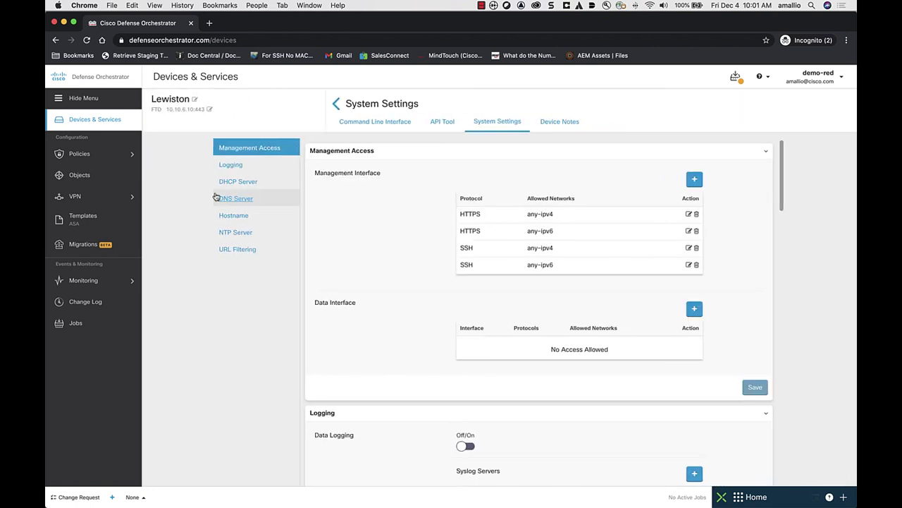
left_click(232, 165)
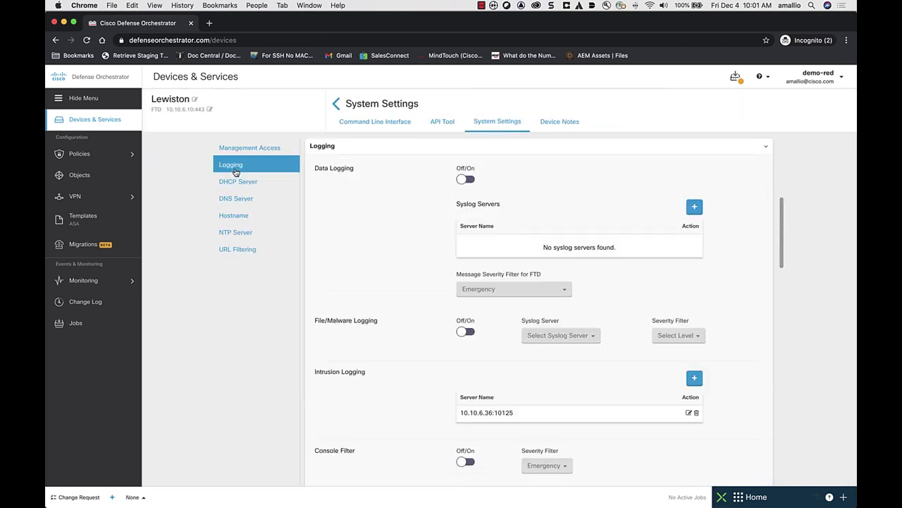
- Turn on file/malware logging and choose the 10.10.6.36:10125 syslog server object shared by 6 devices as its syslog server
left_click(468, 333)
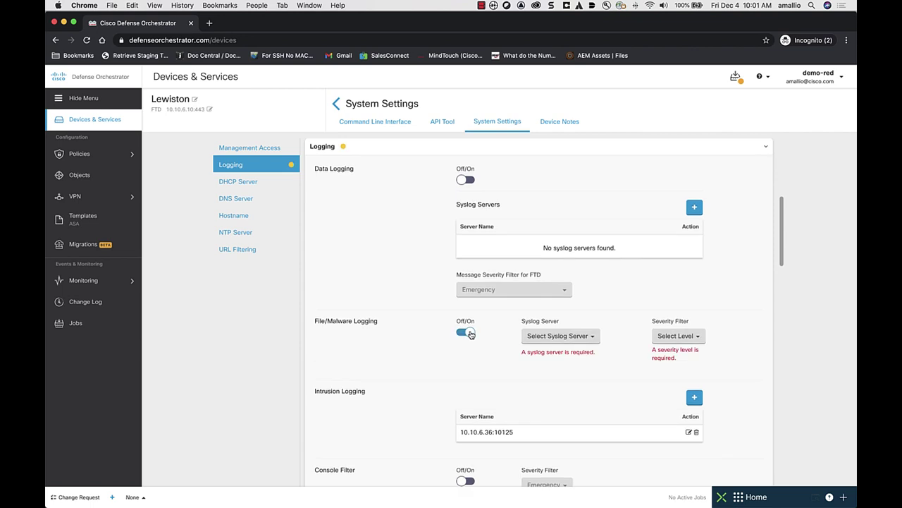
left_click(535, 339)
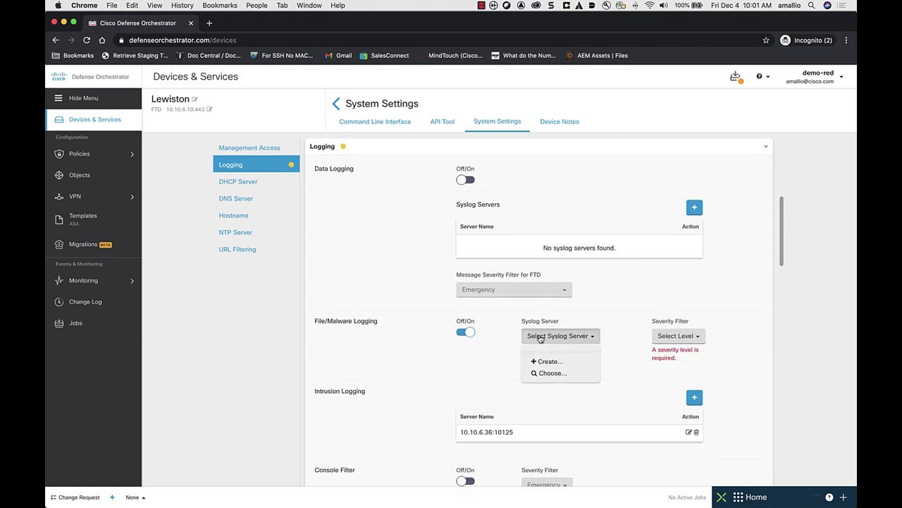
left_click(544, 373)
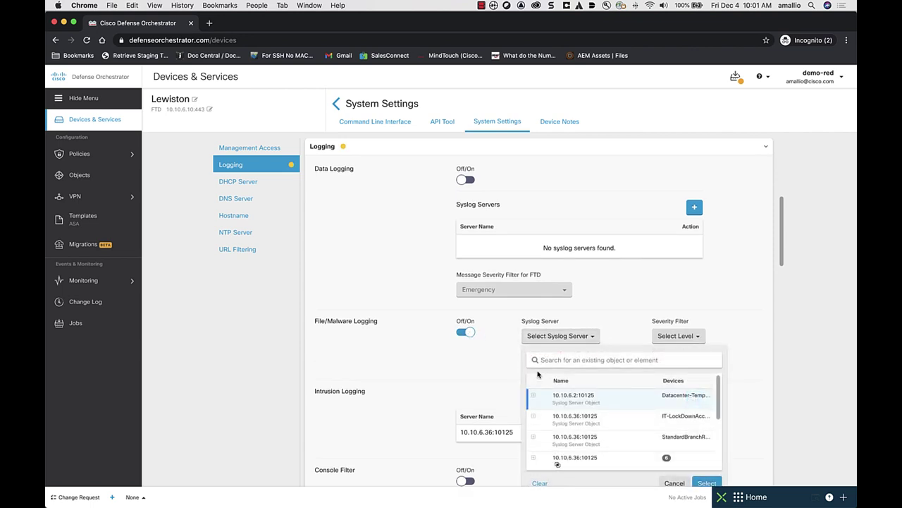
scroll(565, 407, "down", 2)
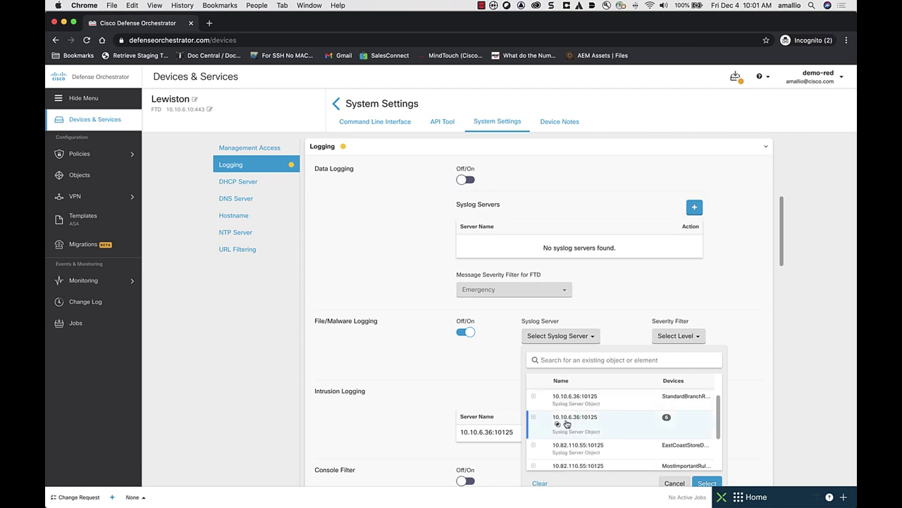
left_click(707, 483)
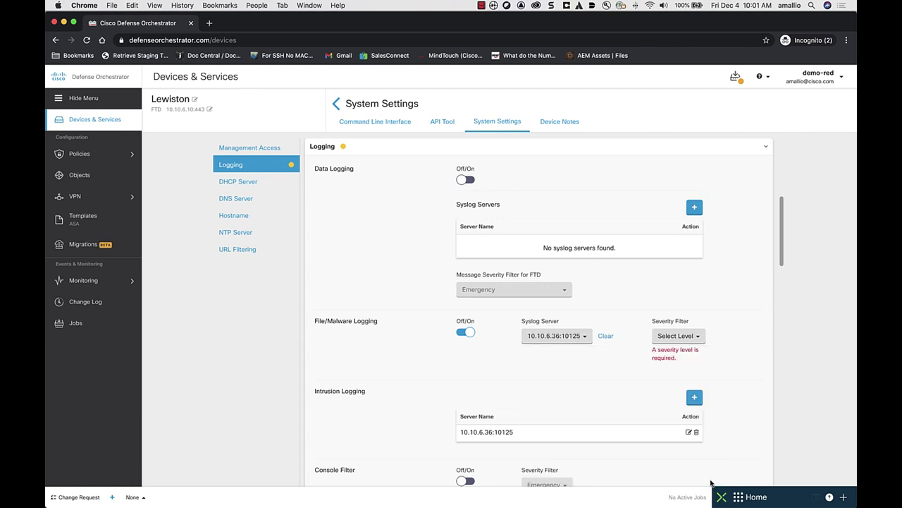
- Set the file/malware logging severity filter to Error and save the logging settings
left_click(680, 338)
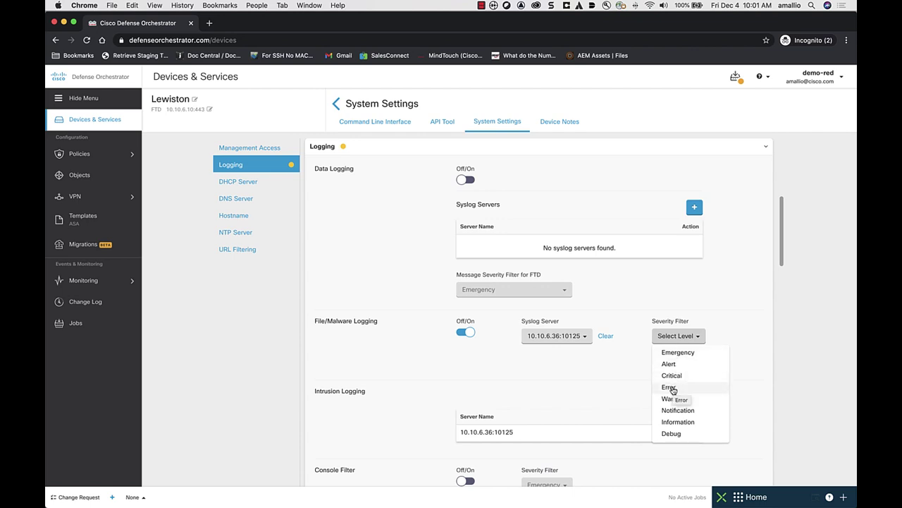
left_click(670, 387)
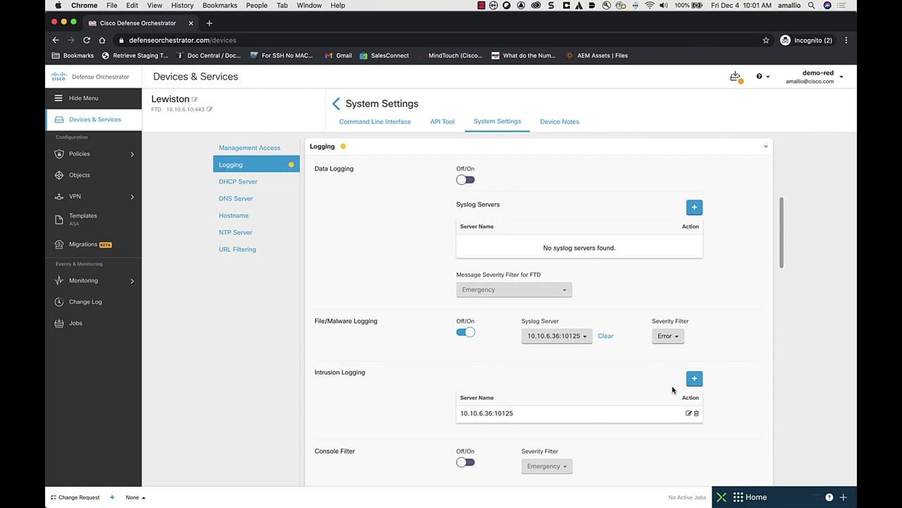
scroll(674, 390, "down", 5)
left_click(759, 343)
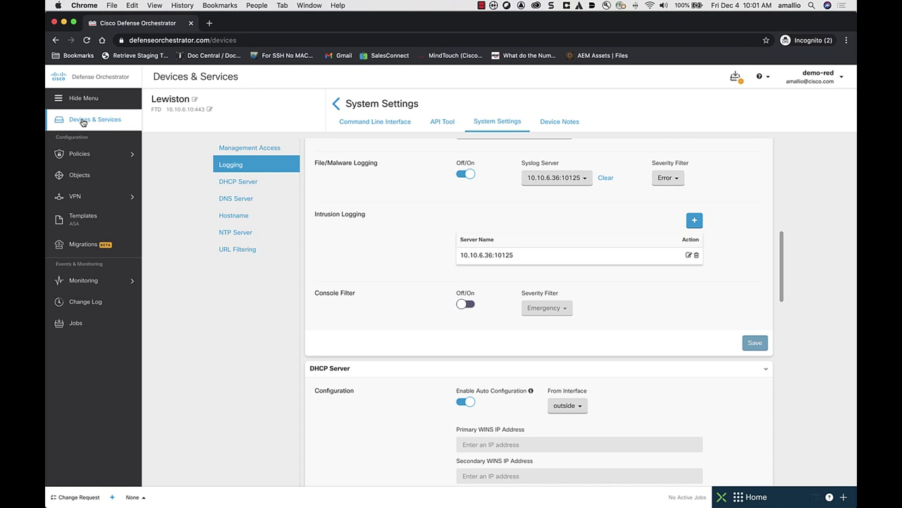
- Edit the LEW-LetItFly access rule in Lewiston's policy and set its log action to At End of Connection
left_click(84, 121)
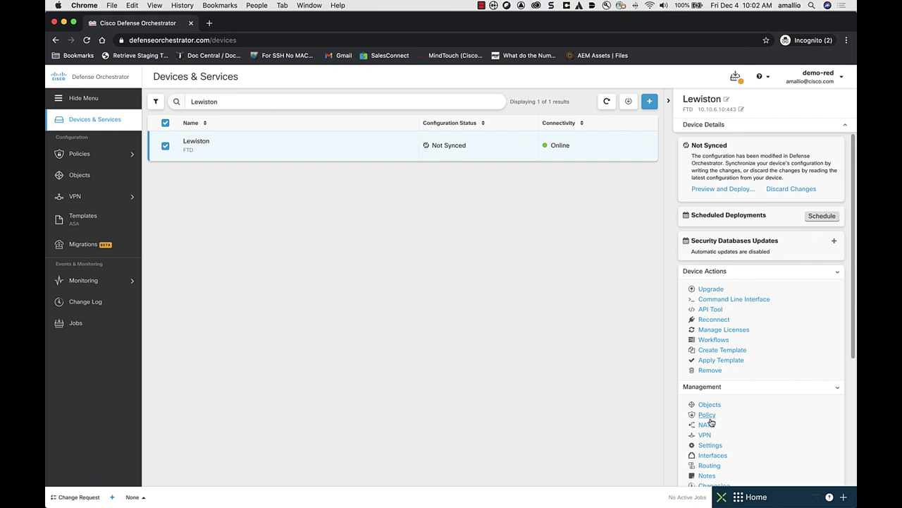
left_click(709, 423)
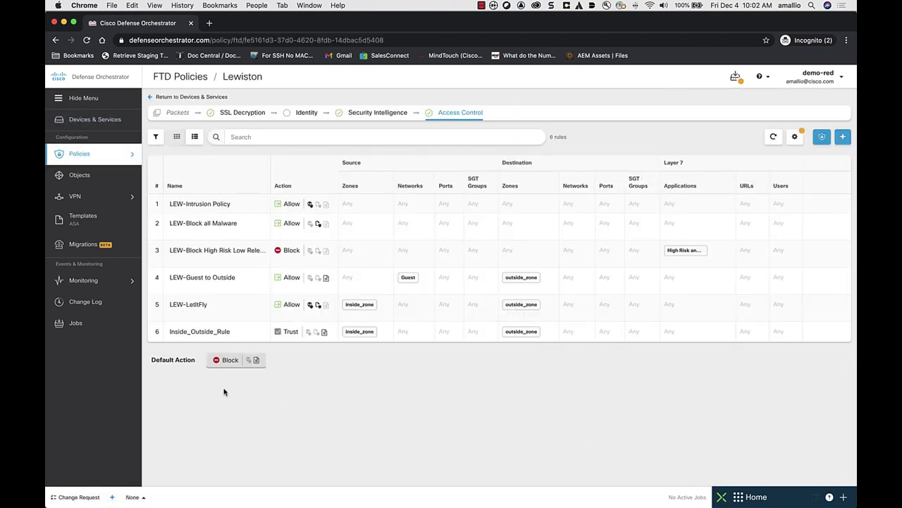
left_click(159, 307)
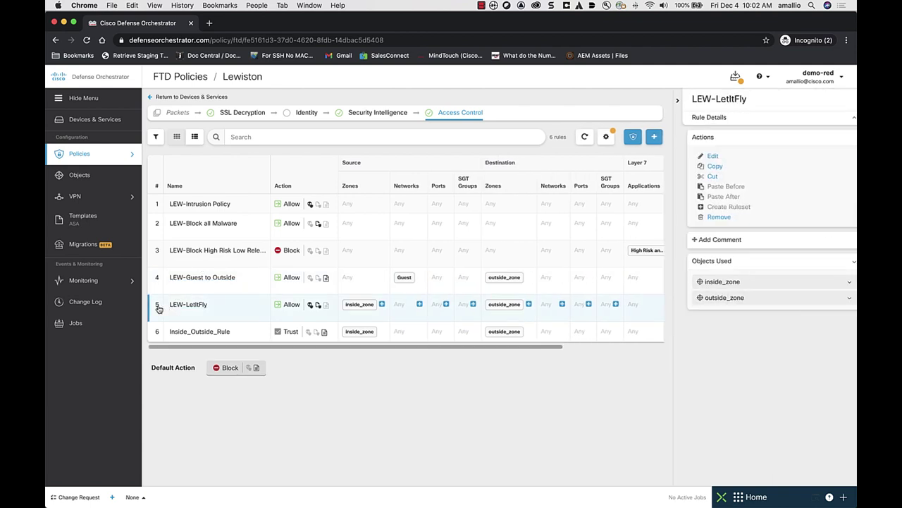
left_click(705, 158)
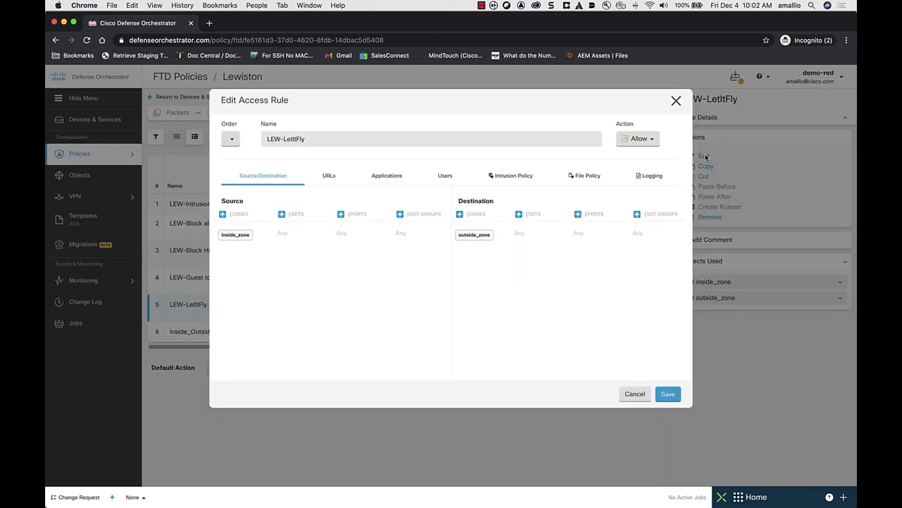
left_click(650, 175)
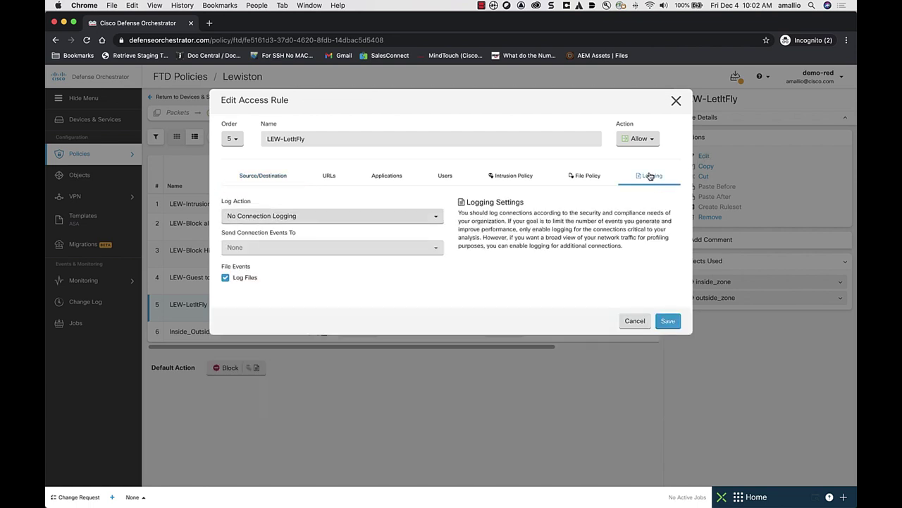
left_click(287, 219)
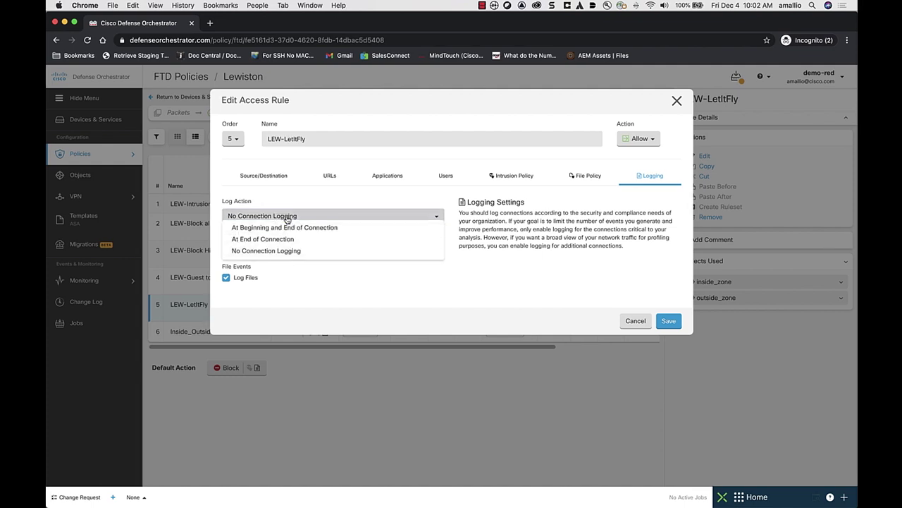
left_click(287, 240)
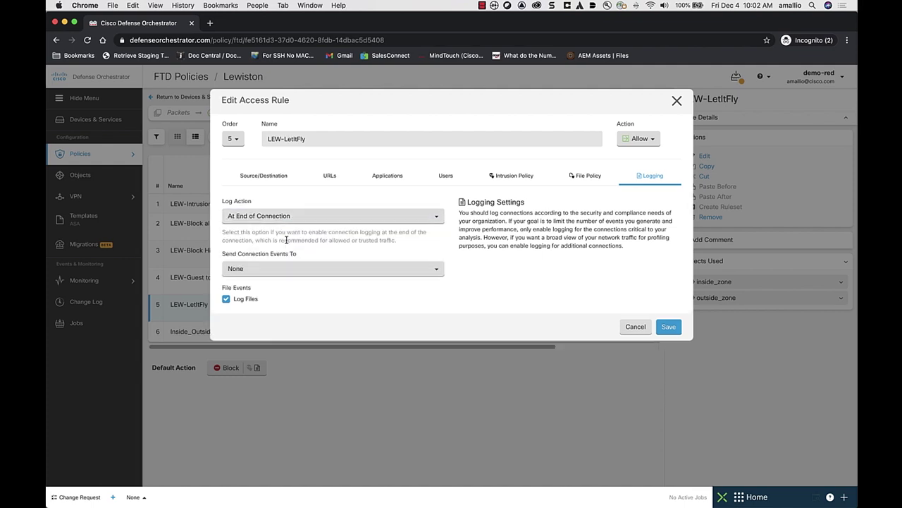
- Send the LEW-LetItFly rule's connection events to the 10.10.6.36:10125 syslog server object, and save the rule
left_click(275, 269)
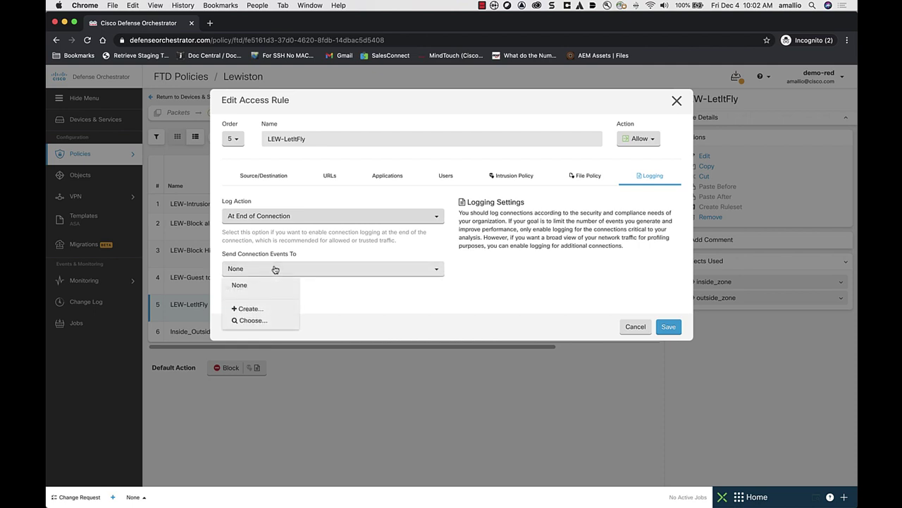
left_click(251, 320)
left_click(304, 385)
left_click(407, 416)
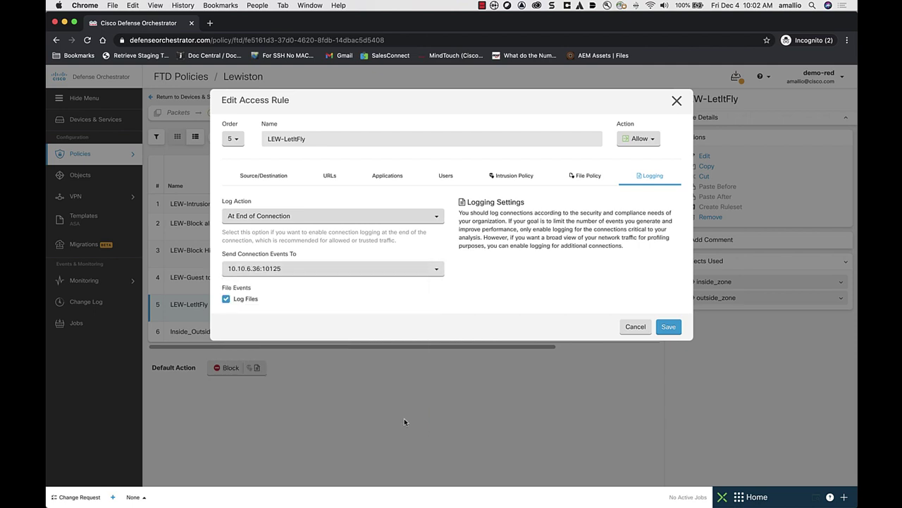
left_click(671, 327)
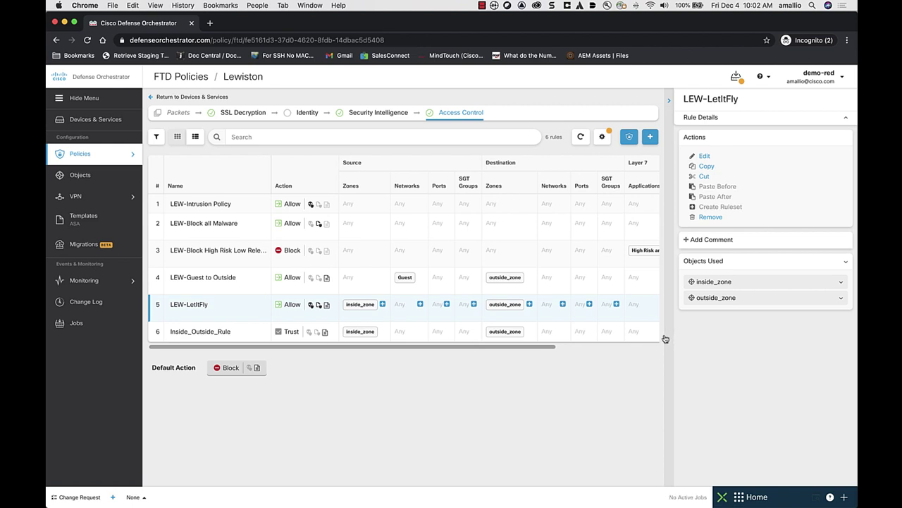
- Select Lewiston among the devices with pending changes, review its changes and deploy them now
left_click(737, 80)
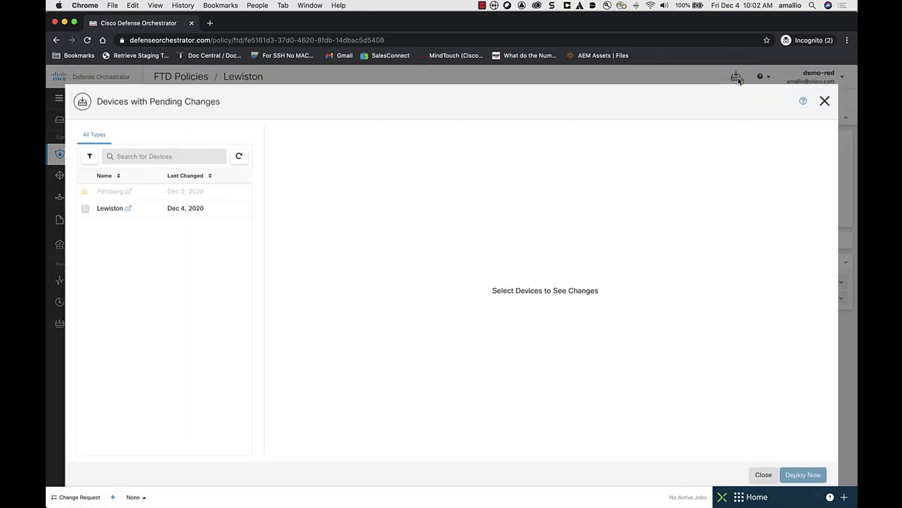
left_click(86, 210)
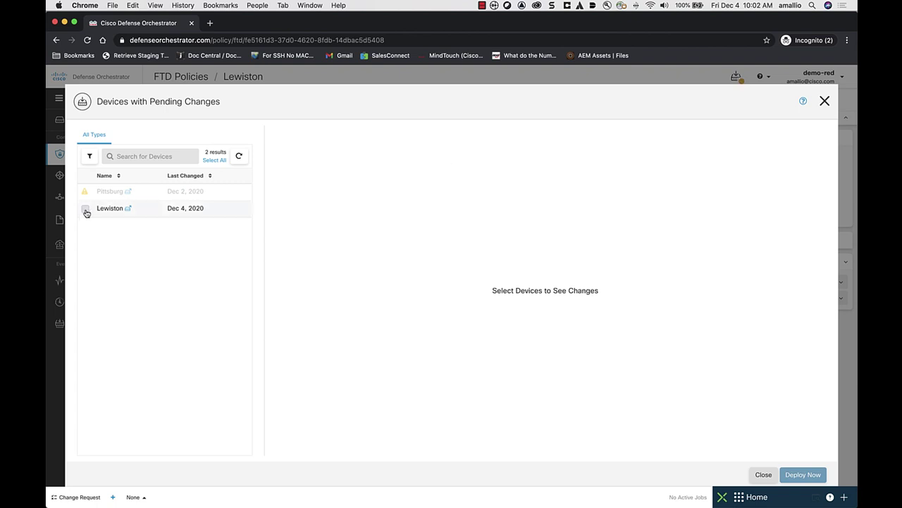
scroll(598, 317, "down", 10)
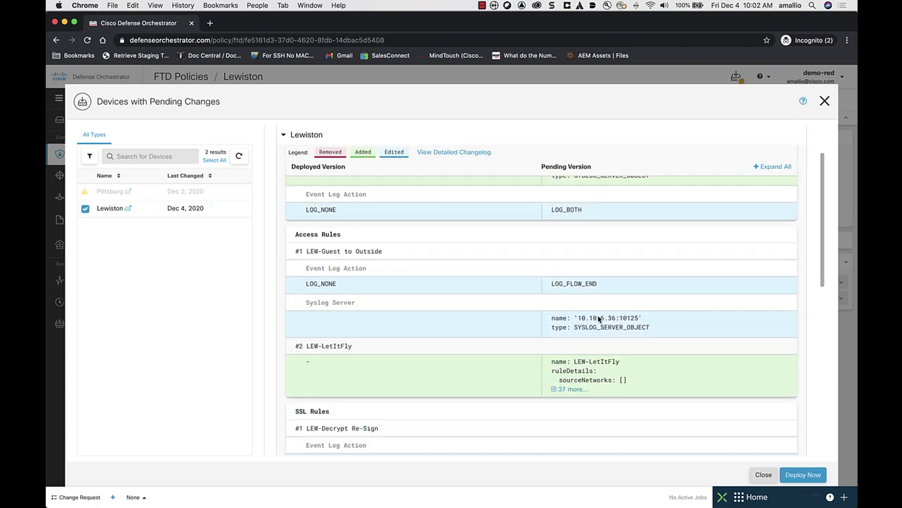
scroll(598, 317, "down", 3)
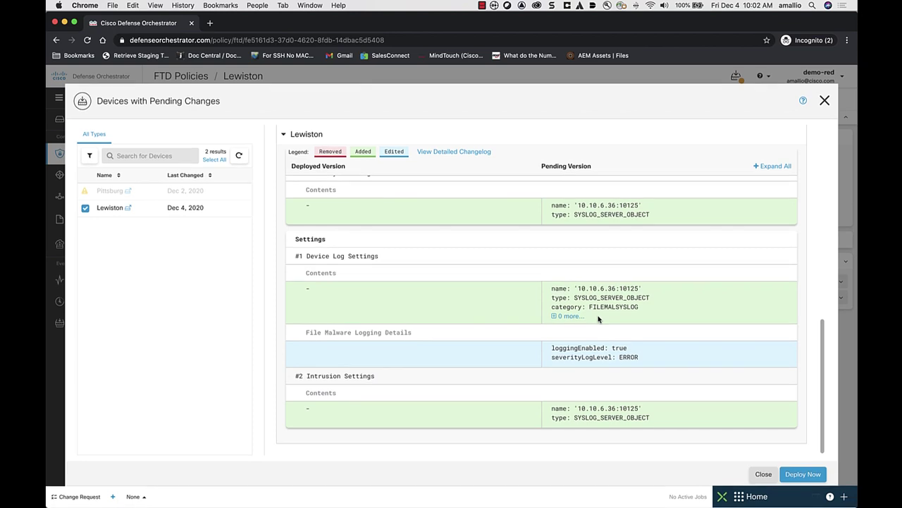
left_click(804, 475)
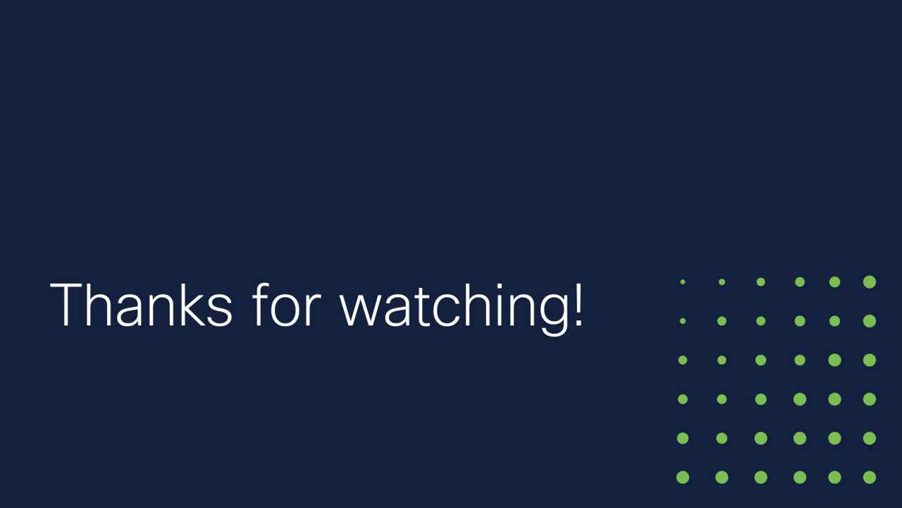